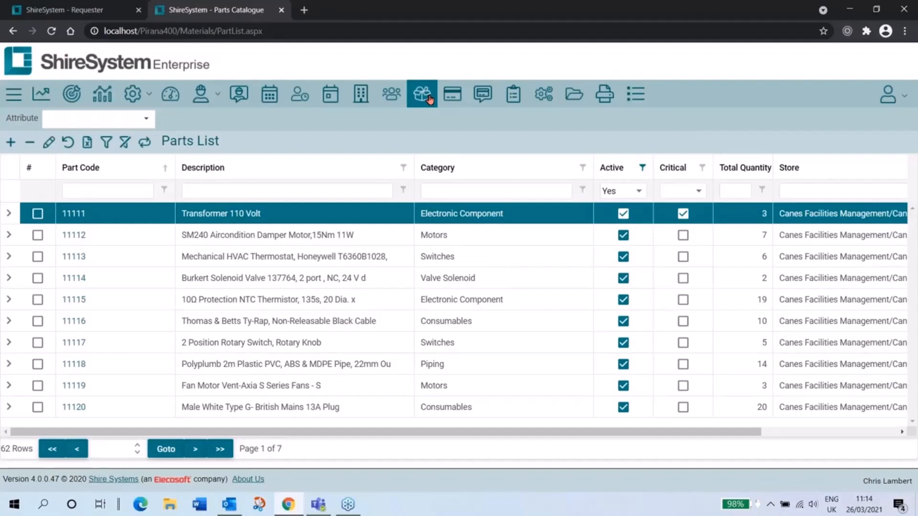
Step: Open part 11111 and review where it is held, its movement history, its attributes and its suppliers
left_click(74, 215)
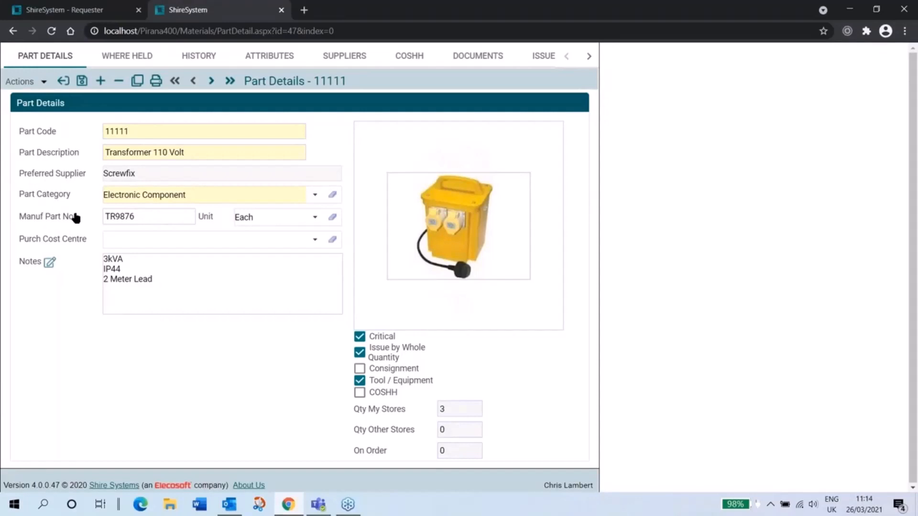
left_click(123, 59)
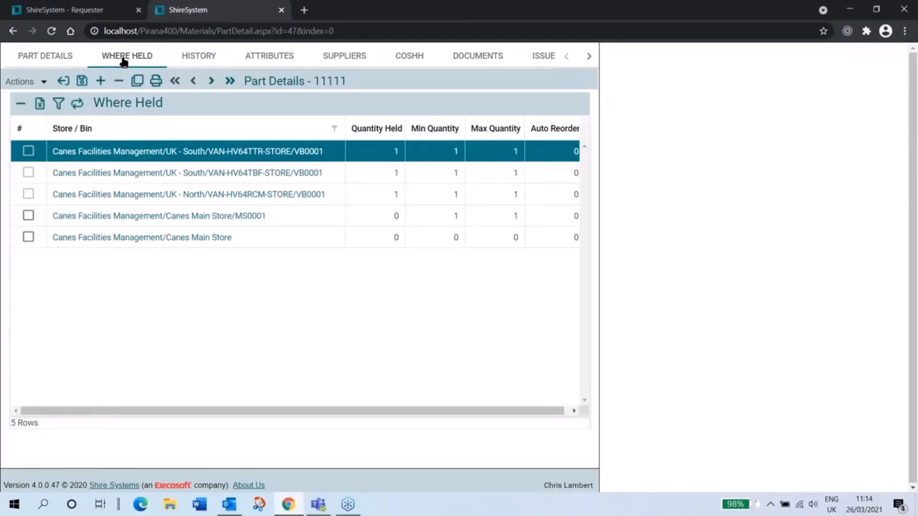
left_click(186, 58)
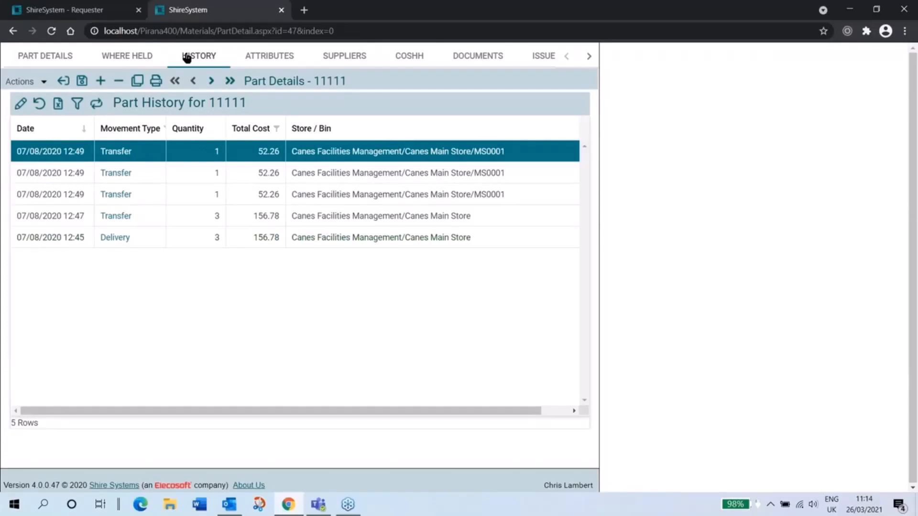
left_click(276, 57)
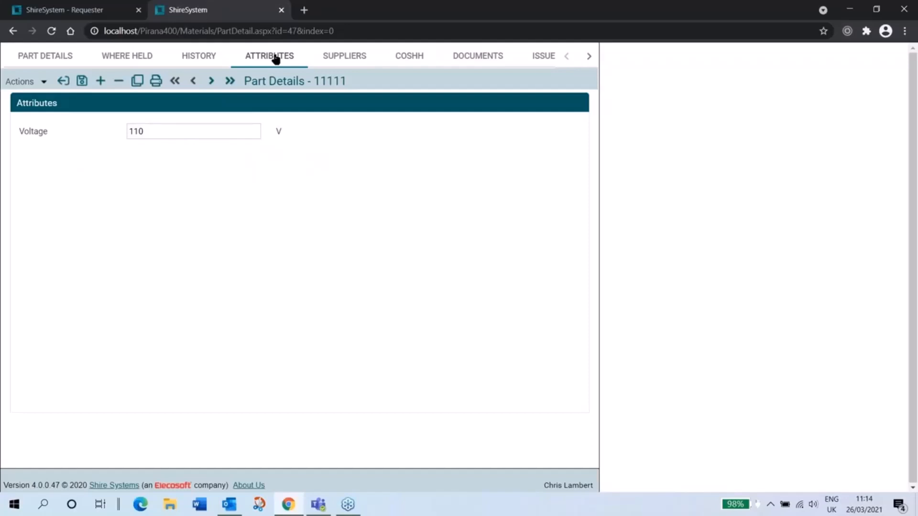
left_click(344, 64)
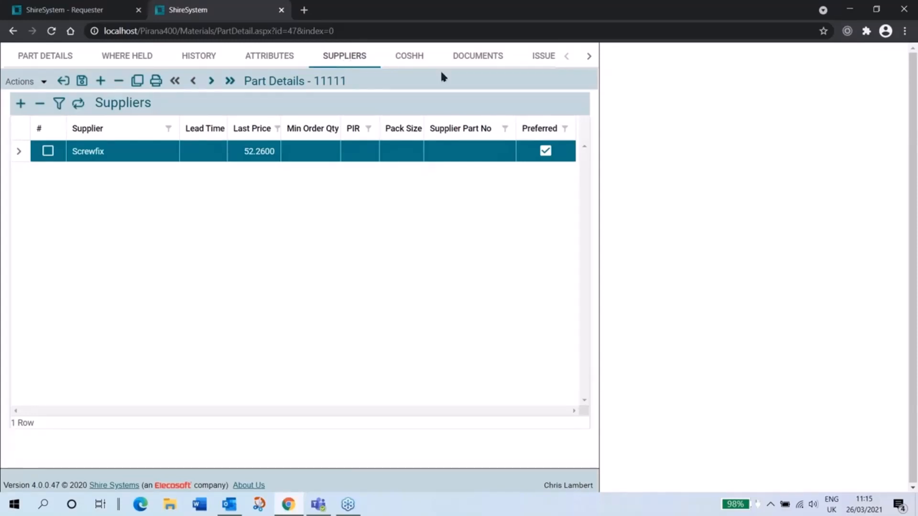
Step: Review the part's COSHH hazards, documents and remaining record sections, and return to the parts list
left_click(412, 65)
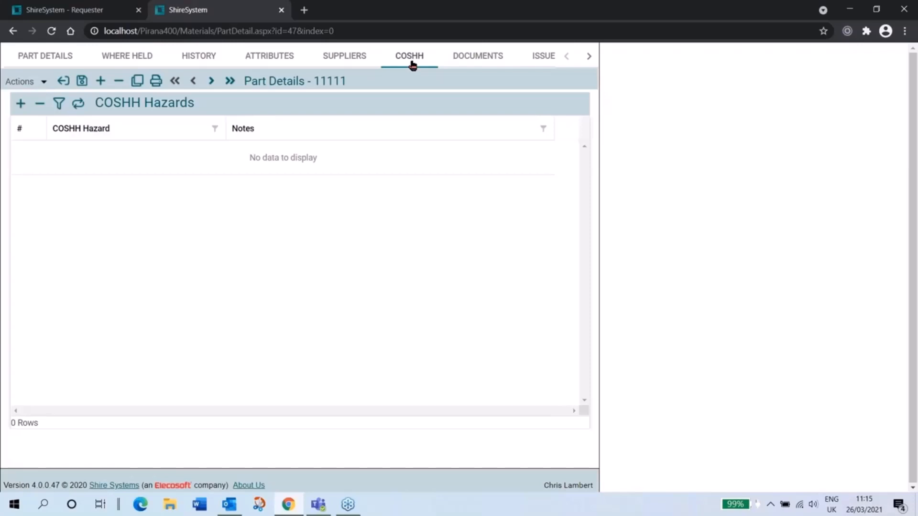
left_click(469, 57)
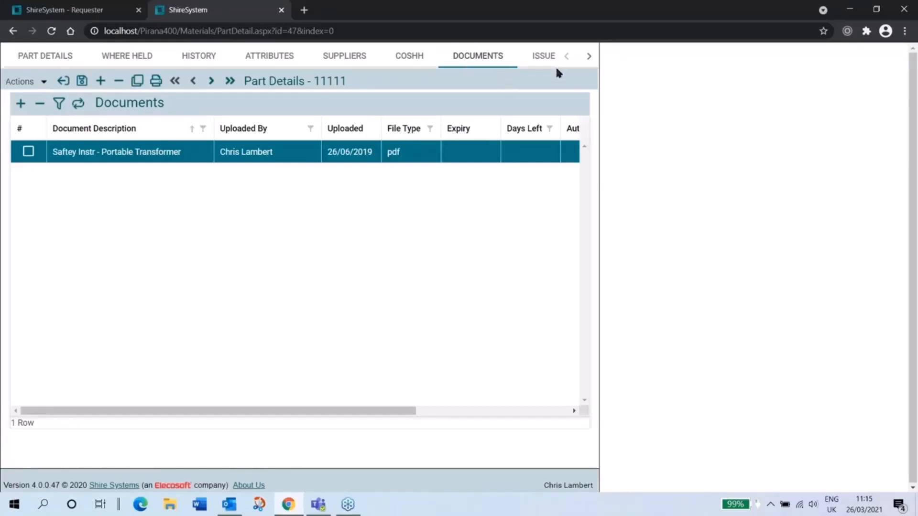
left_click(589, 56)
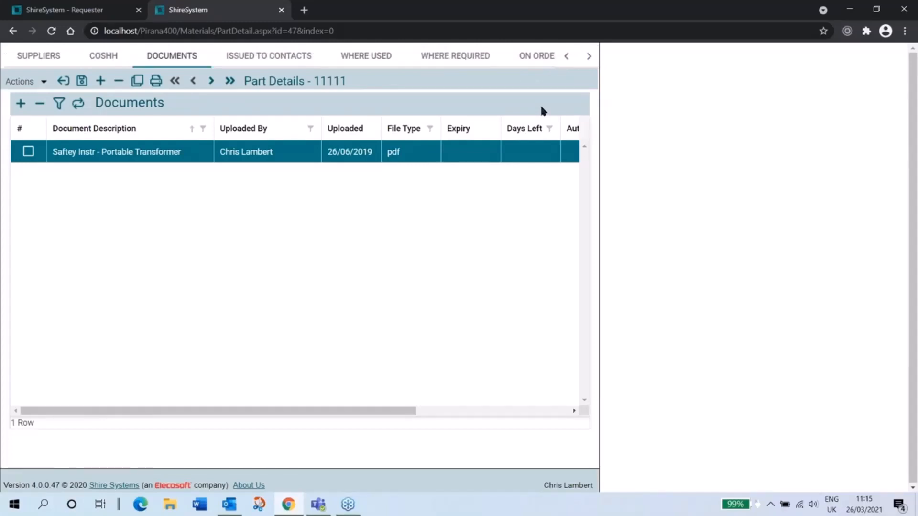
left_click(588, 56)
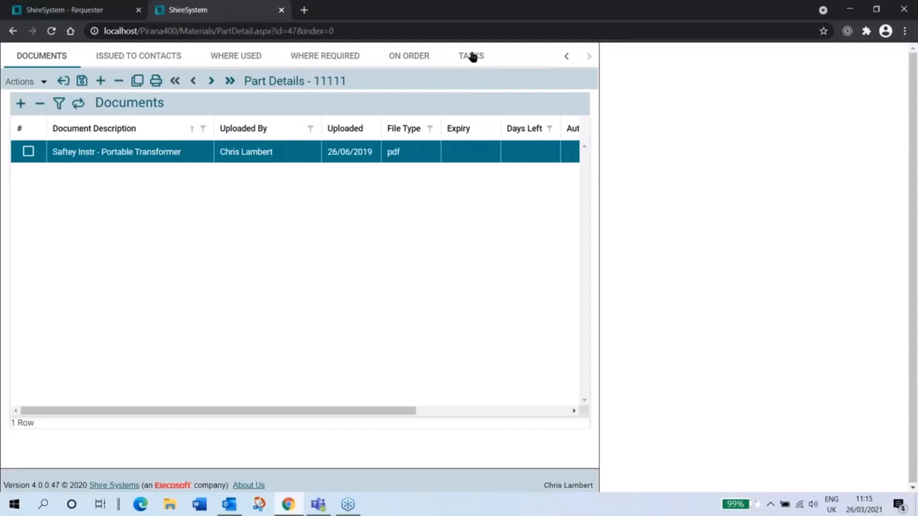
left_click(69, 81)
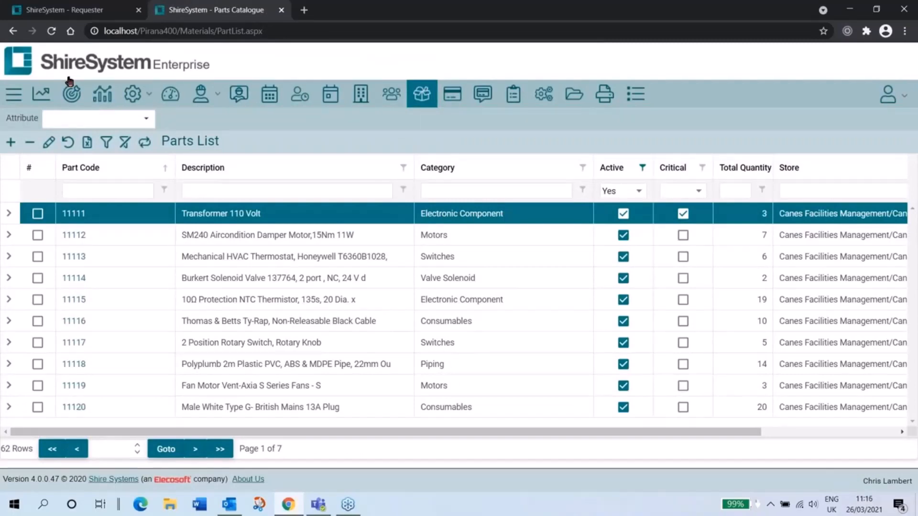
Step: Open the list of stocktakes and preview the printed sheet for Rolling Stocktake
left_click(102, 53)
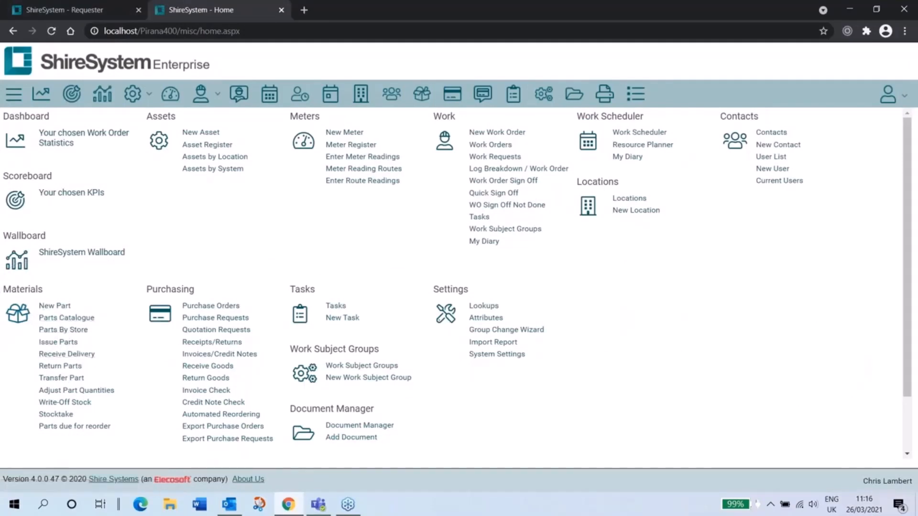
left_click(57, 414)
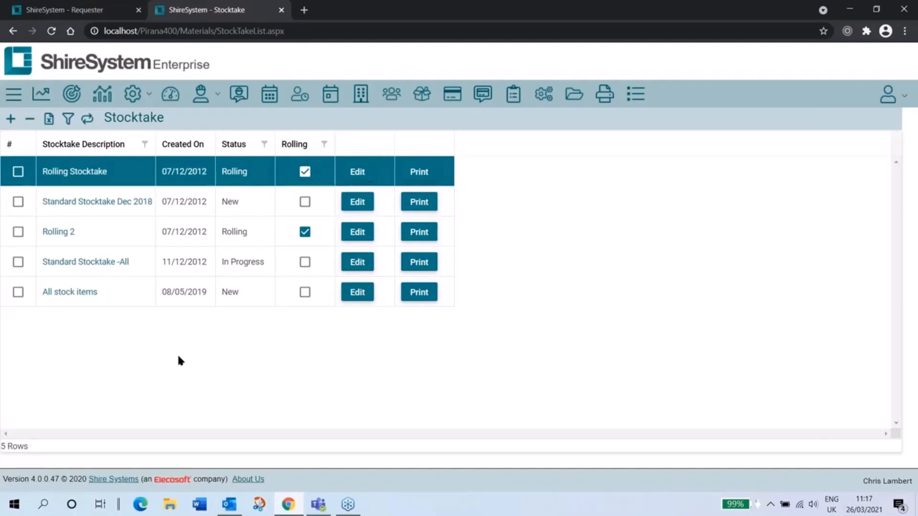
left_click(418, 172)
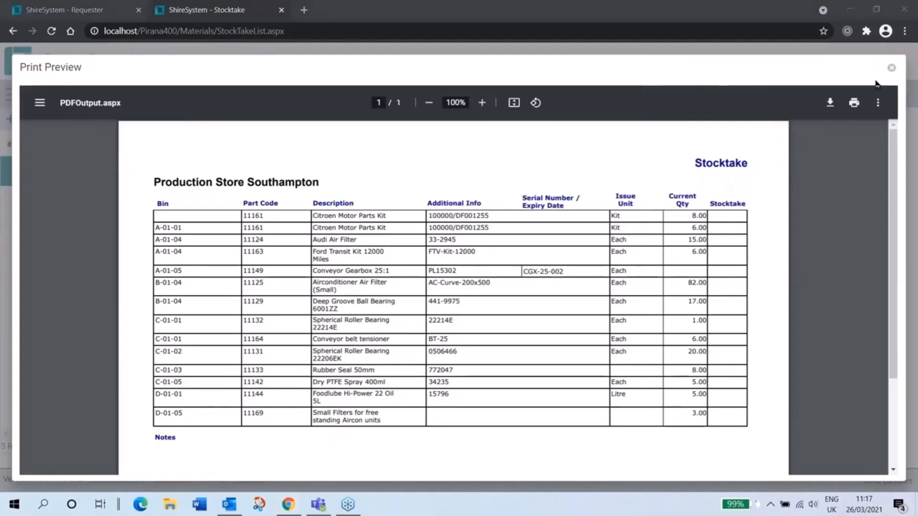
left_click(891, 67)
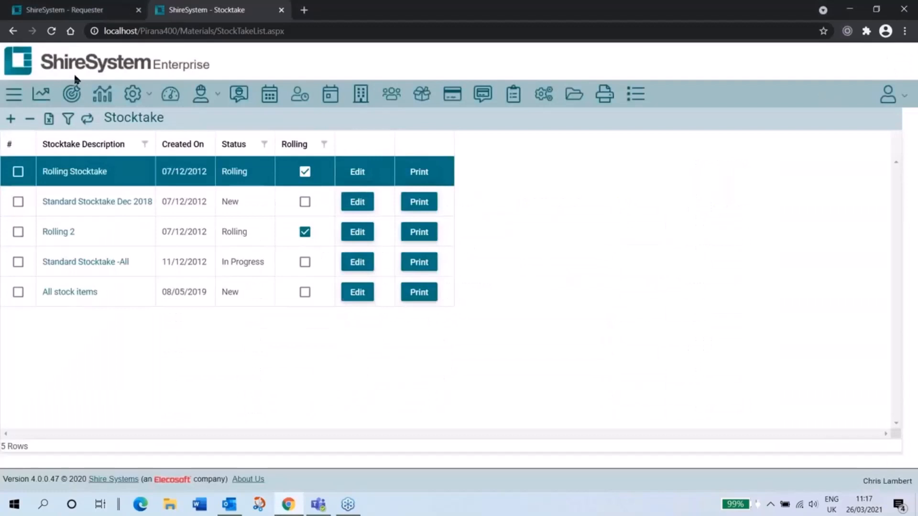
Step: Inspect the count entry form and the settings of Rolling Stocktake, closing both without saving
left_click(14, 94)
left_click(497, 425)
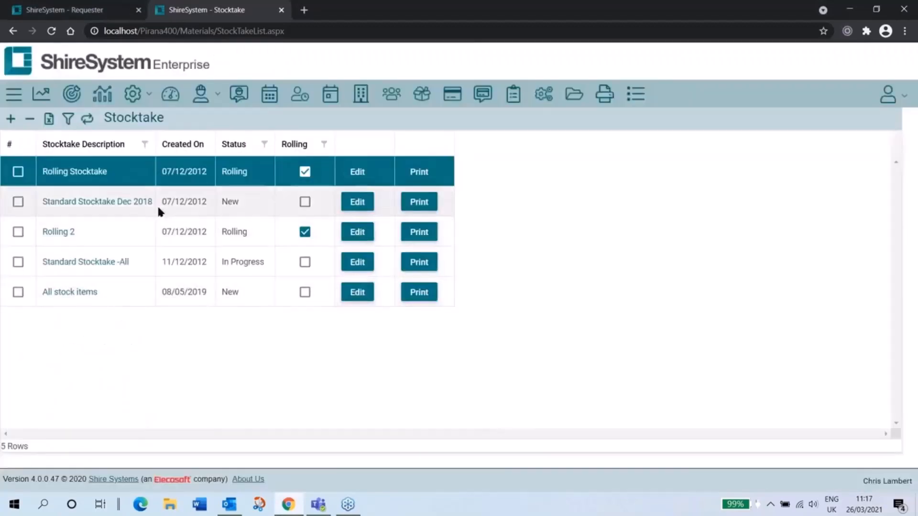
left_click(92, 173)
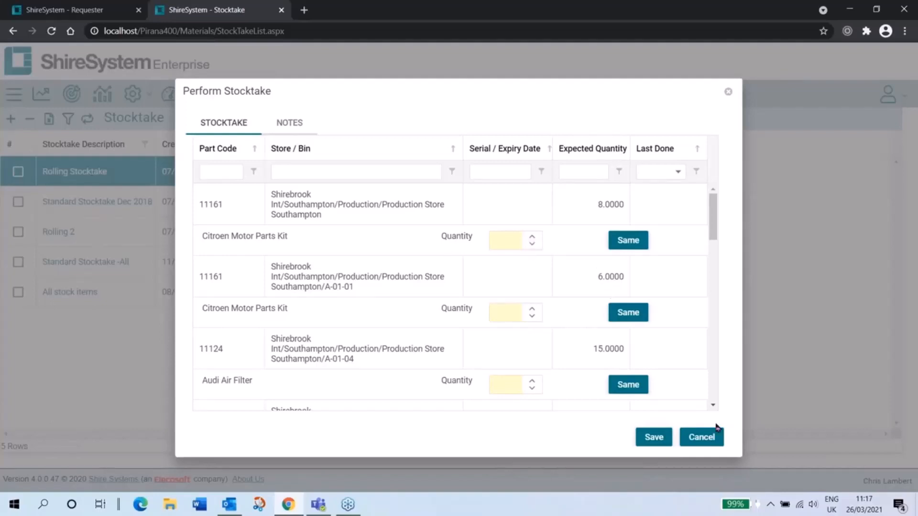
left_click(702, 438)
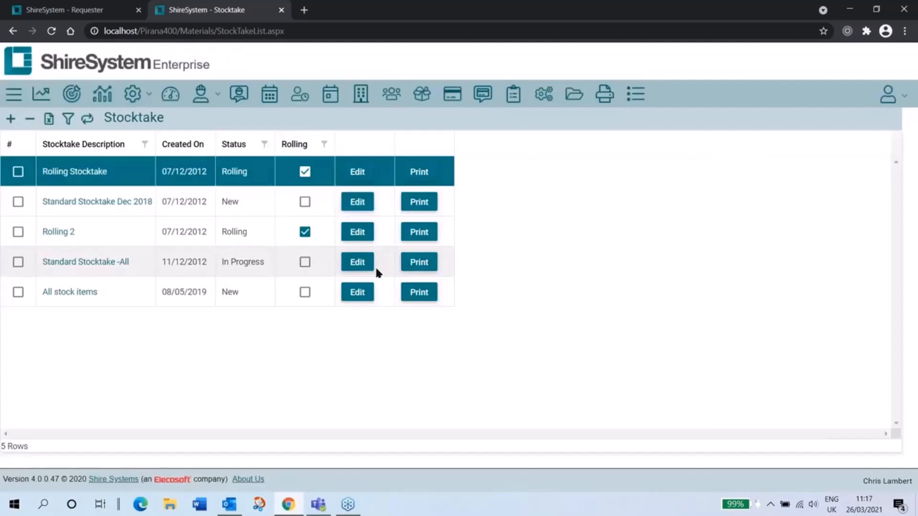
left_click(359, 173)
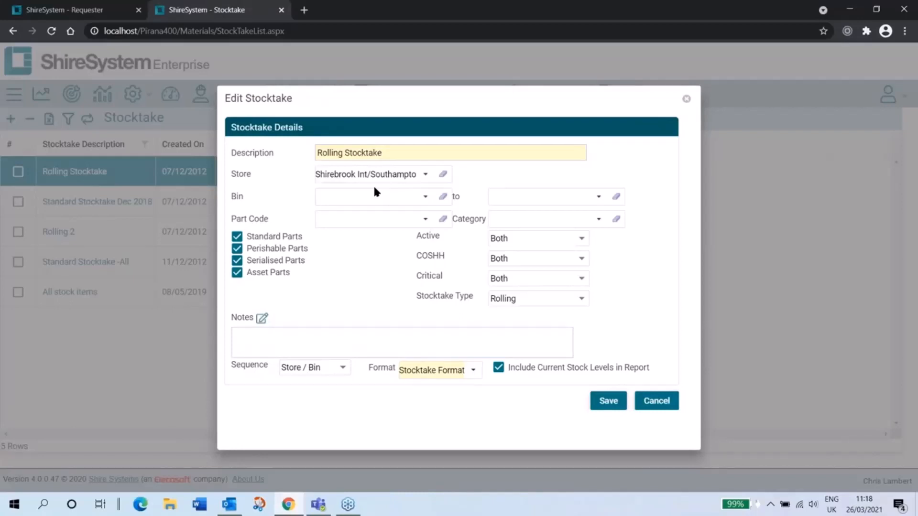
left_click(659, 406)
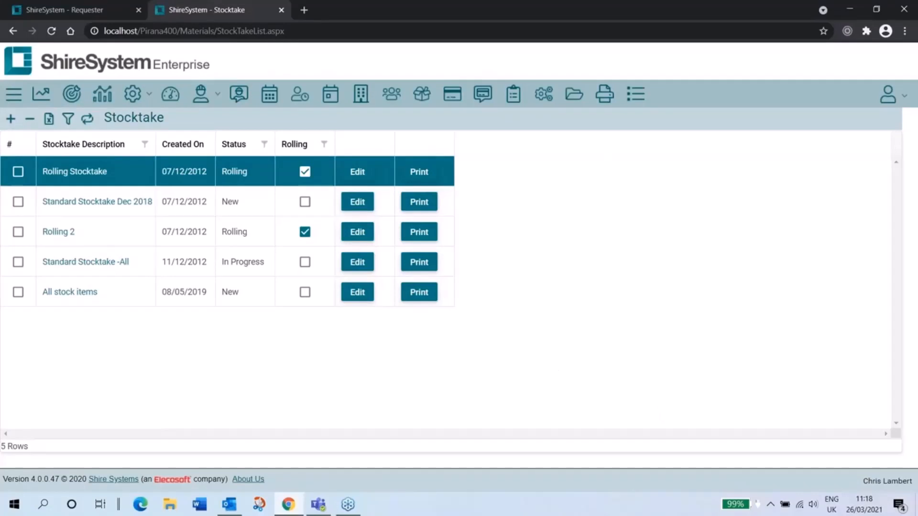
Step: Open the Materials reports and look through the whole list of available reports
left_click(611, 96)
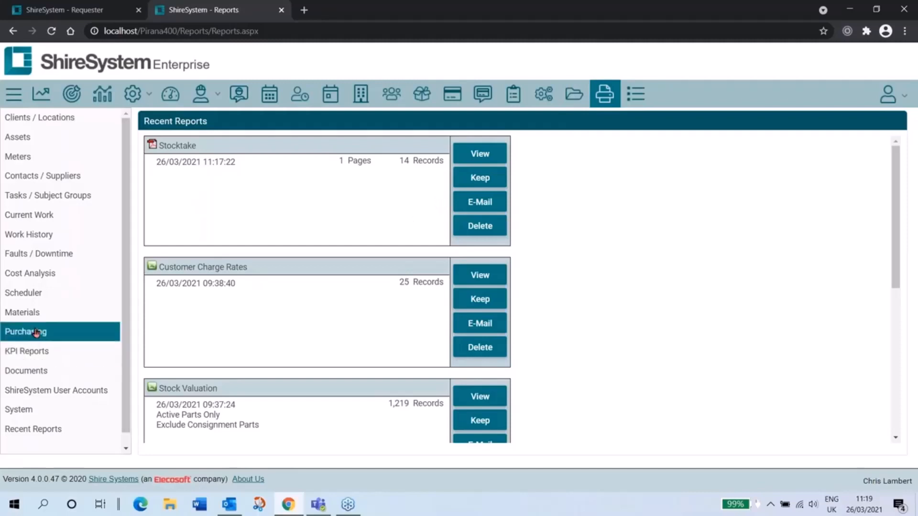
left_click(36, 314)
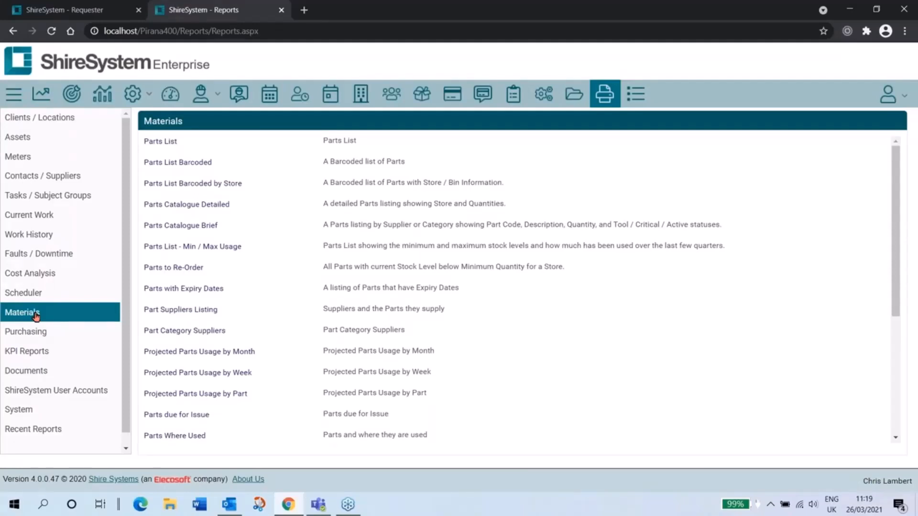
scroll(273, 310, "down", 1)
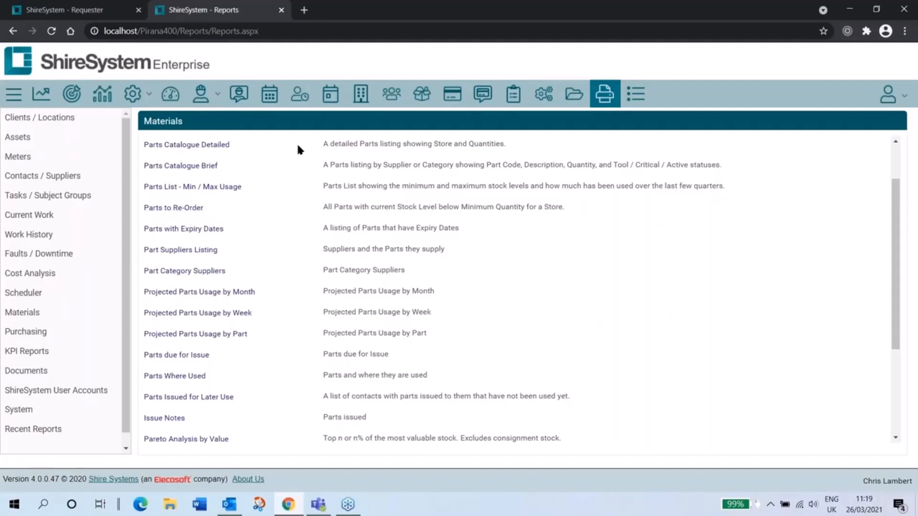
scroll(264, 328, "down", 3)
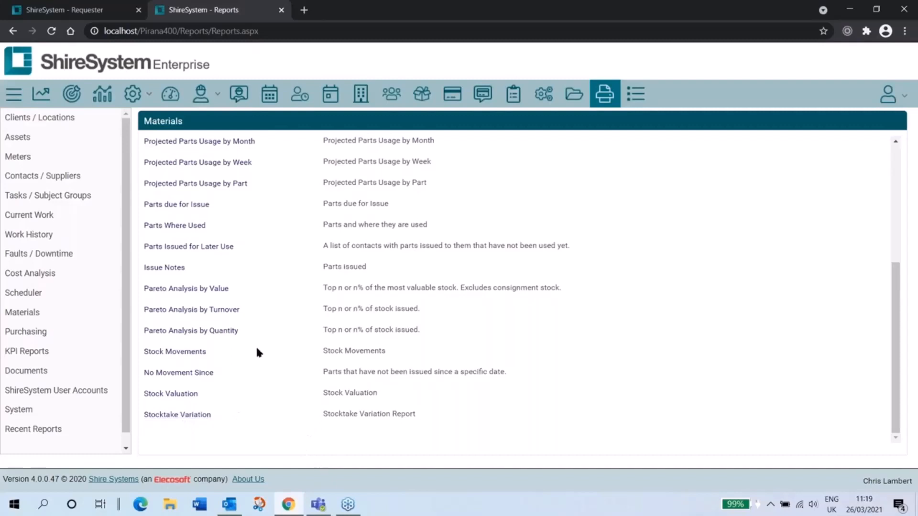
scroll(267, 365, "up", 4)
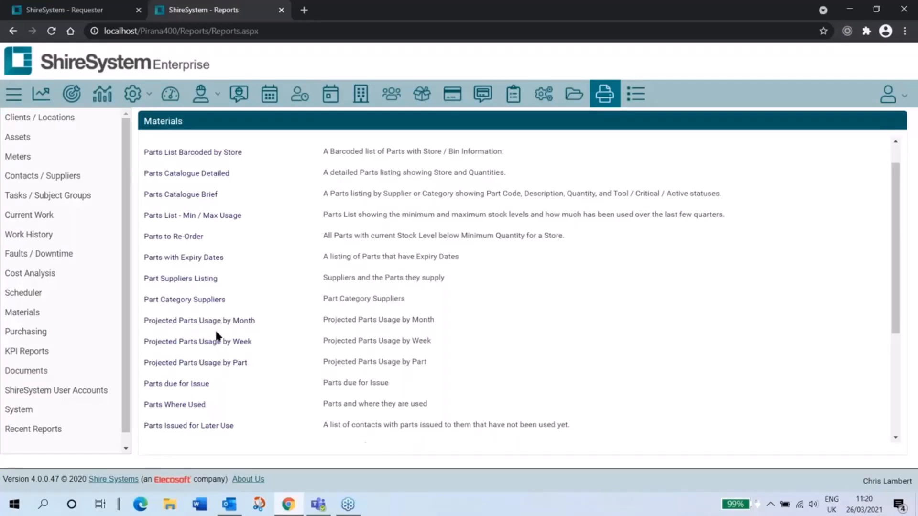
scroll(243, 354, "up", 1)
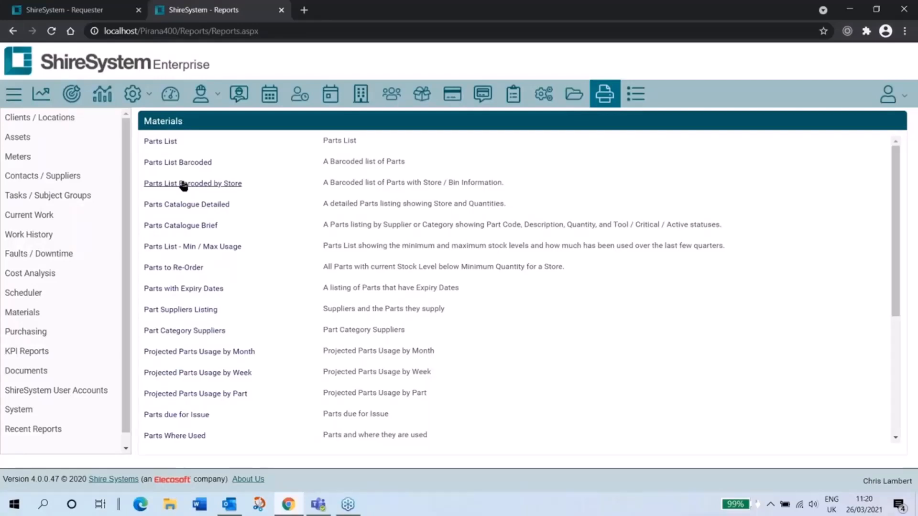
Step: Open the Parts Catalogue and narrow the Part Code column
left_click(108, 71)
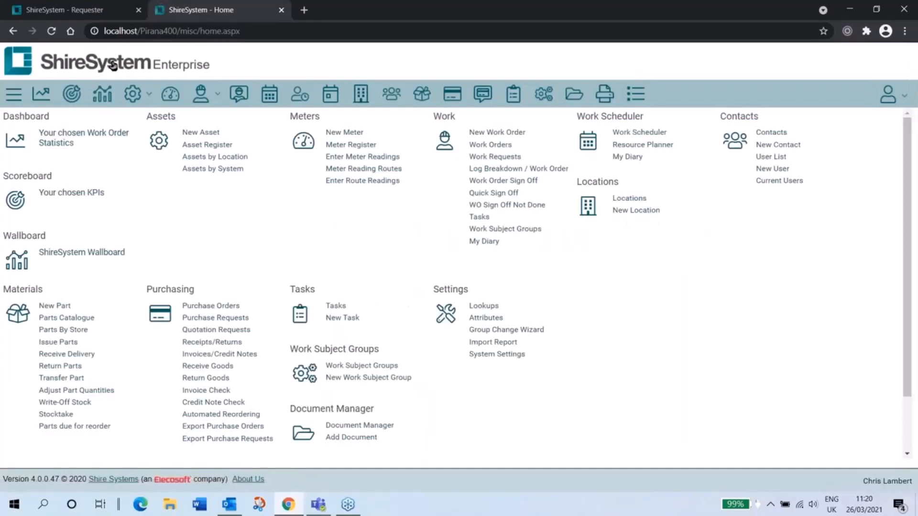
left_click(70, 319)
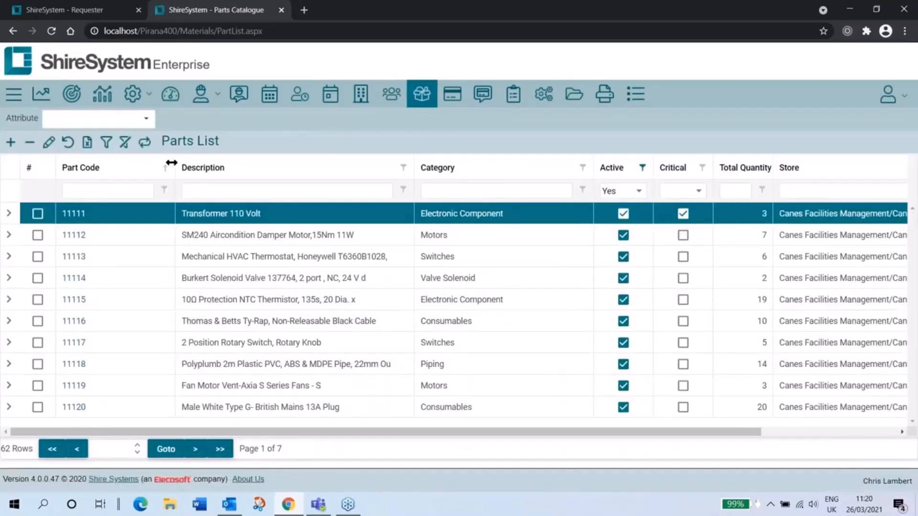
left_click_drag(171, 163, 114, 163)
Step: Add the Perishable, Serialised, COSHH and Asset Part columns to the parts list between Category and Active
left_click(888, 93)
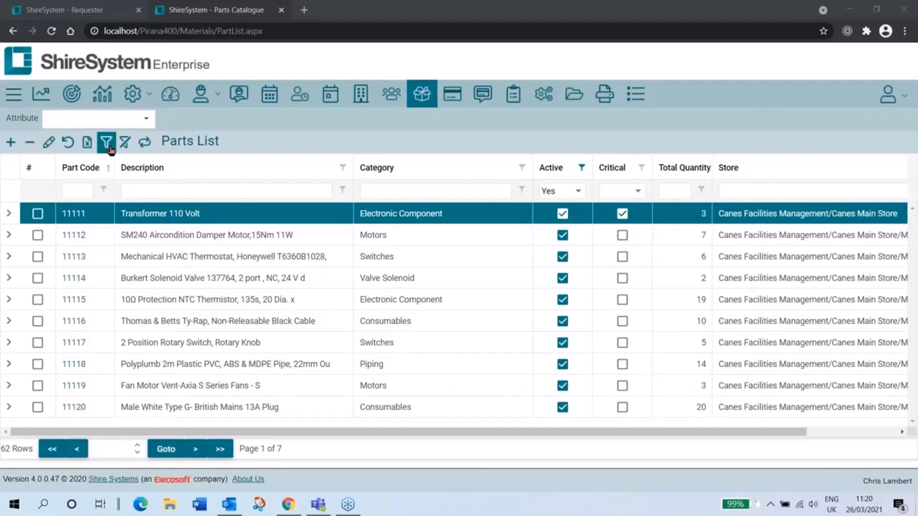
left_click(46, 143)
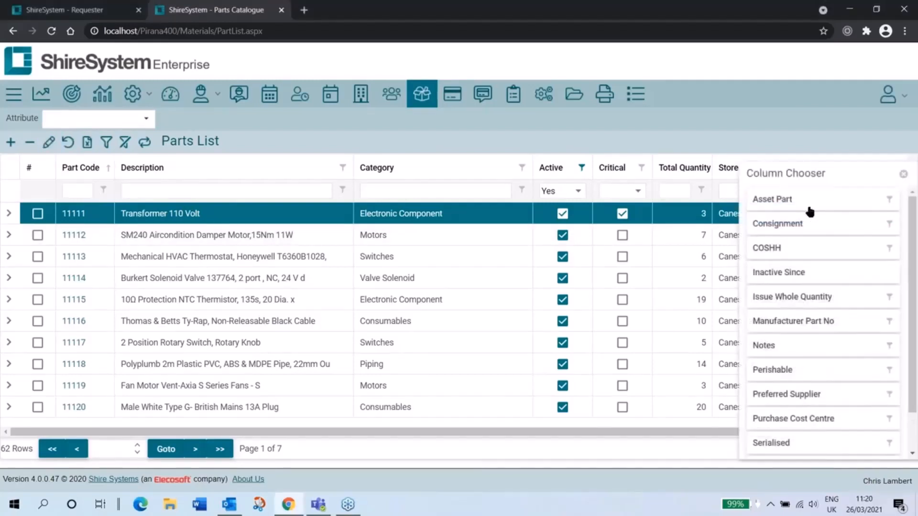
scroll(799, 318, "down", 1)
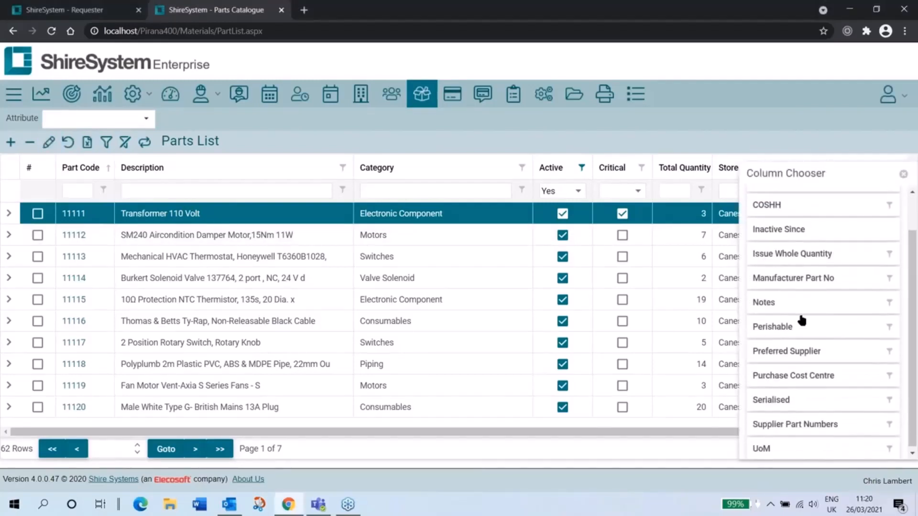
left_click_drag(773, 323, 536, 172)
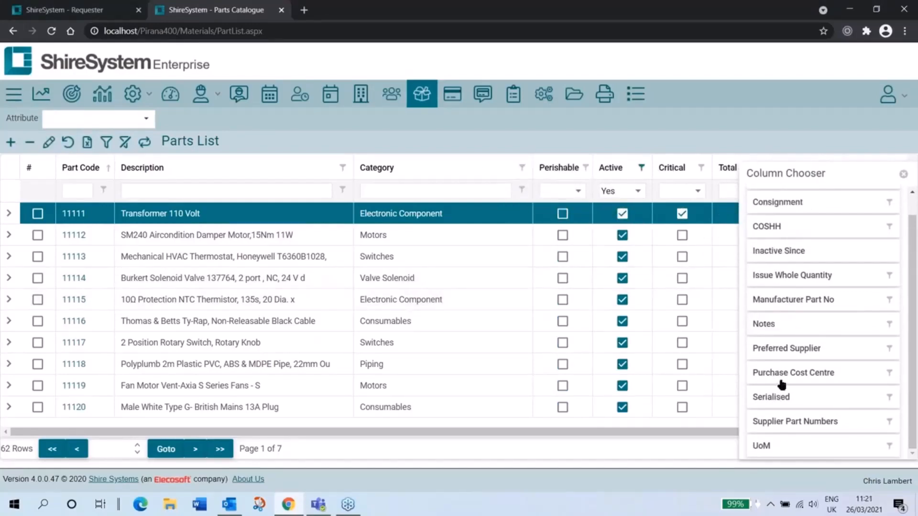
left_click_drag(765, 397, 542, 167)
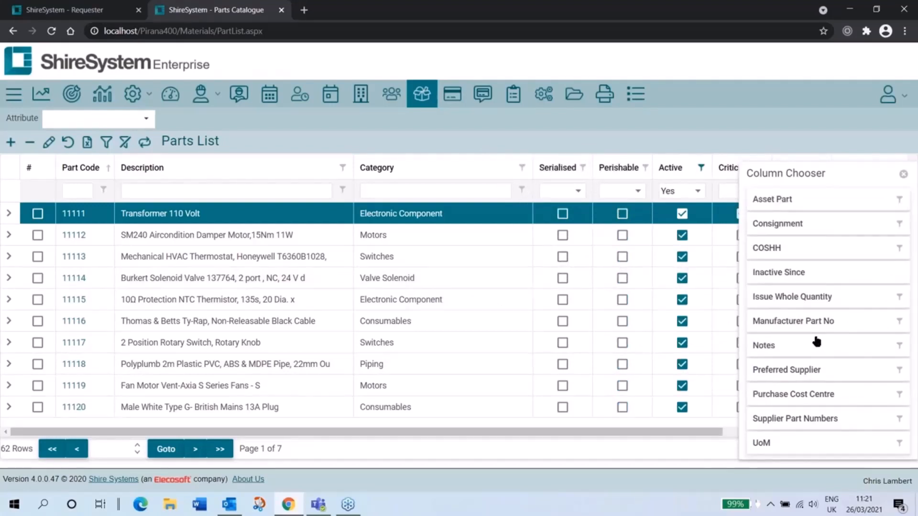
left_click_drag(779, 247, 525, 167)
left_click_drag(775, 198, 497, 170)
left_click(903, 175)
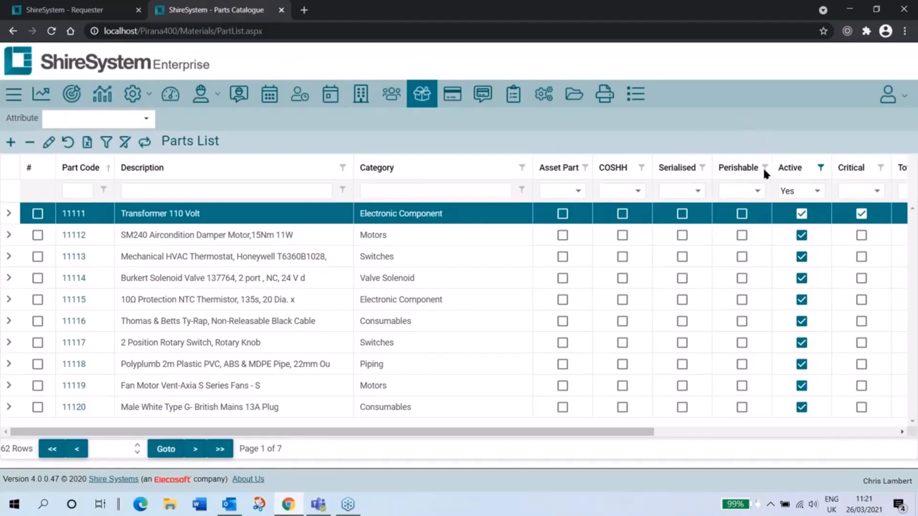
Step: Filter the parts list to perishable parts by setting the Perishable filter to Yes
left_click(757, 191)
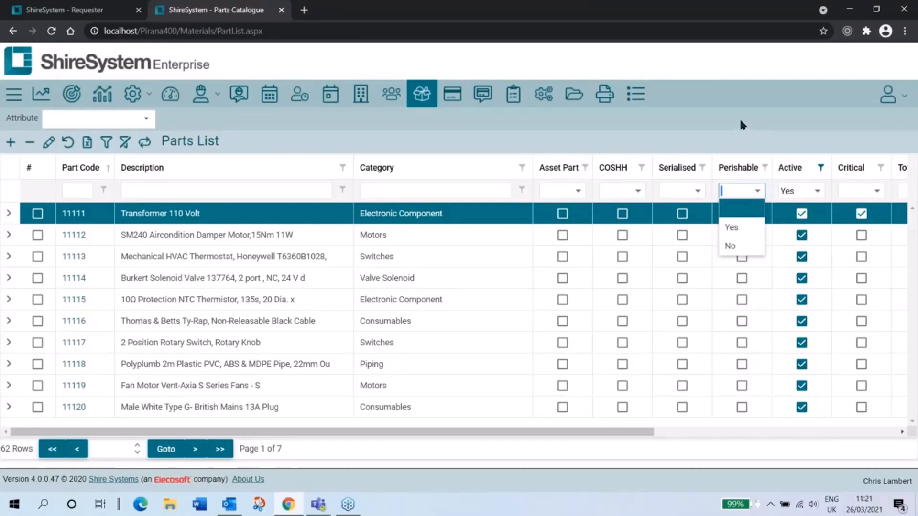
left_click(734, 228)
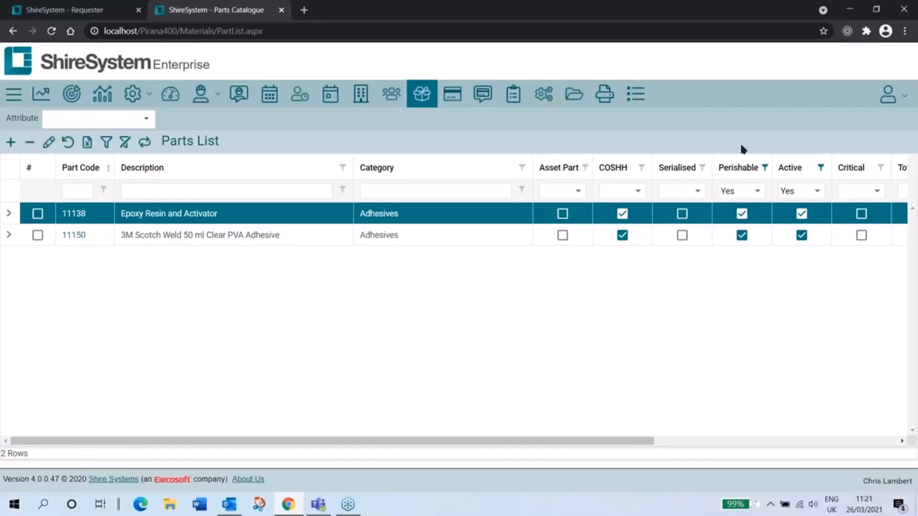
Step: Open the Epoxy Resin and Activator part, view its perishable expiry dates, and return to the parts list
left_click(74, 214)
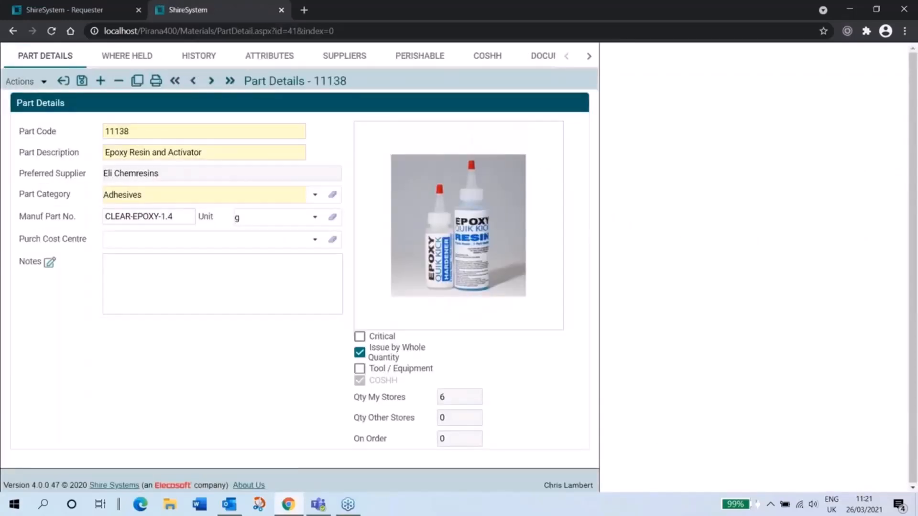
left_click(419, 58)
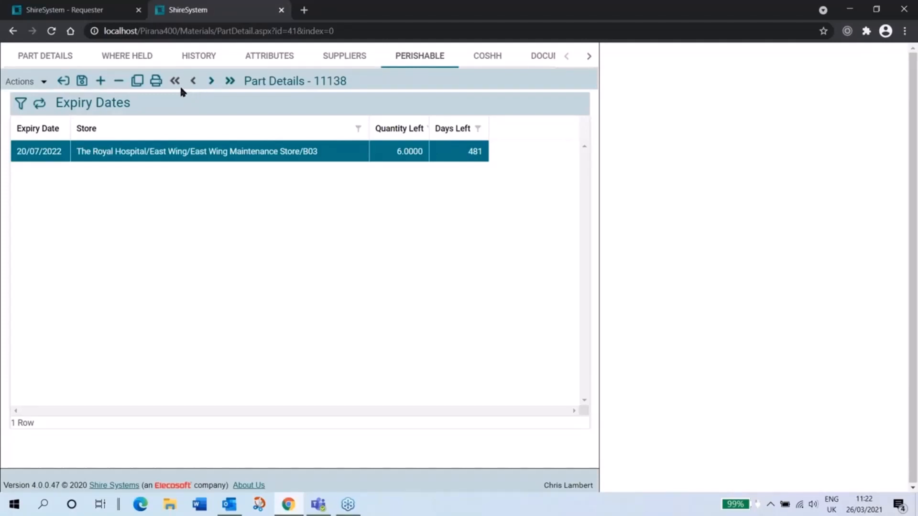
left_click(69, 88)
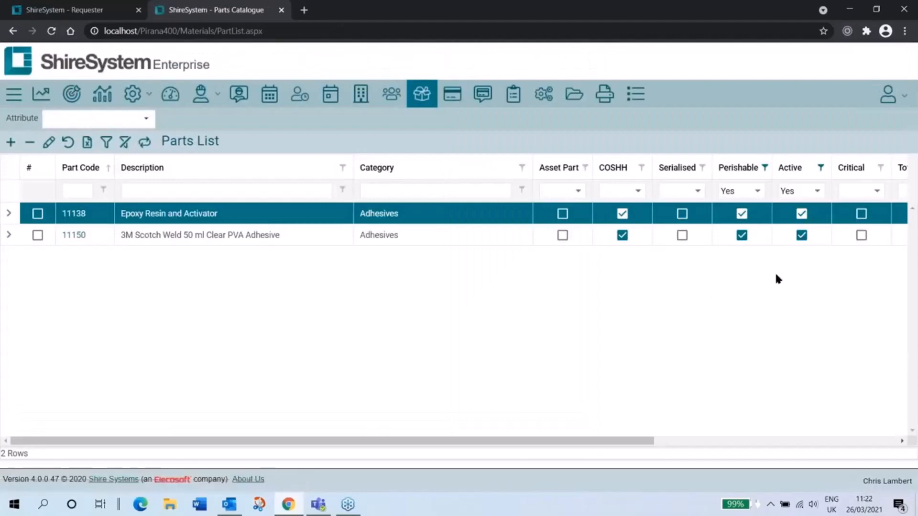
Step: Clear the Perishable filter and filter the parts list to serialised parts by setting Serialised to Yes
left_click(758, 191)
left_click(742, 207)
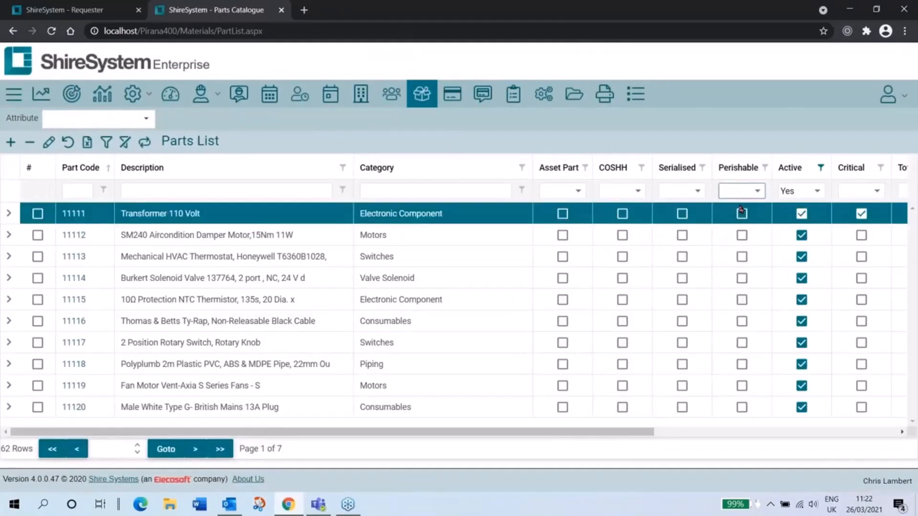
left_click(697, 192)
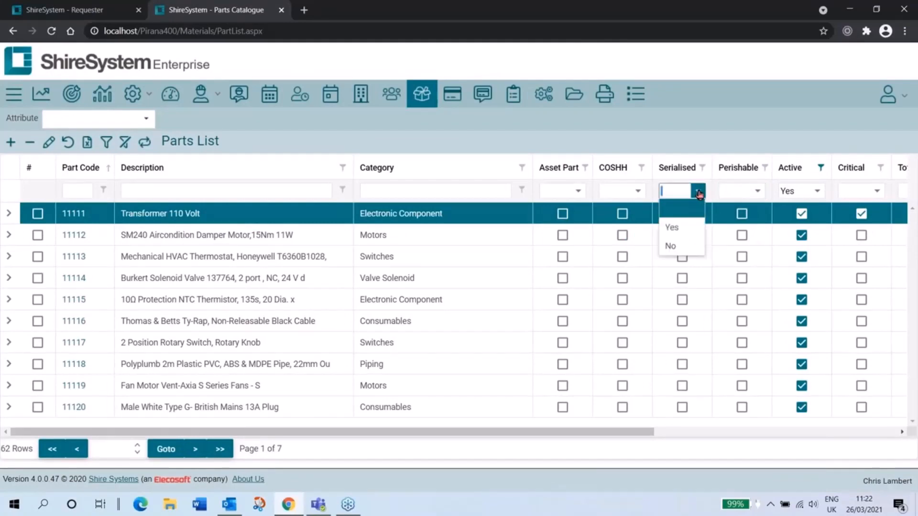
left_click(672, 229)
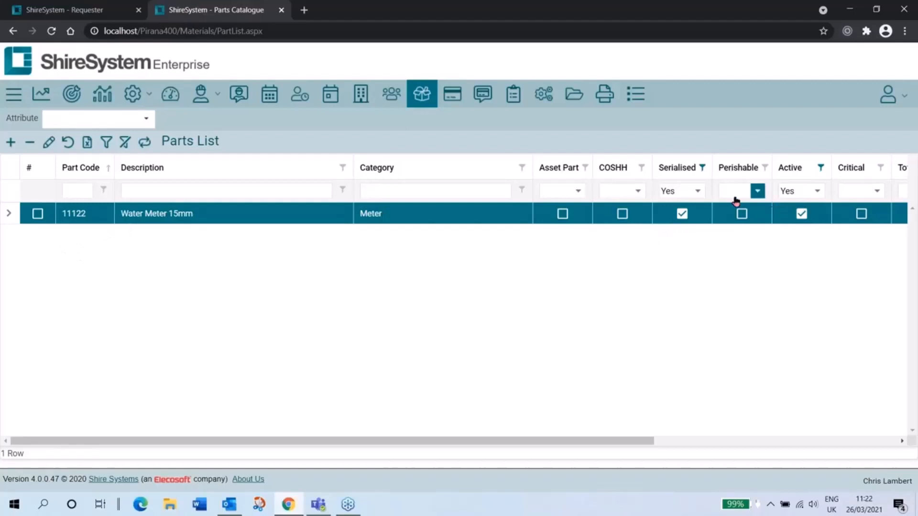
Step: Clear the Serialised filter, set the Asset Part filter to Yes, and select the Conveyor Gearbox 25:1 part
left_click(697, 191)
left_click(679, 213)
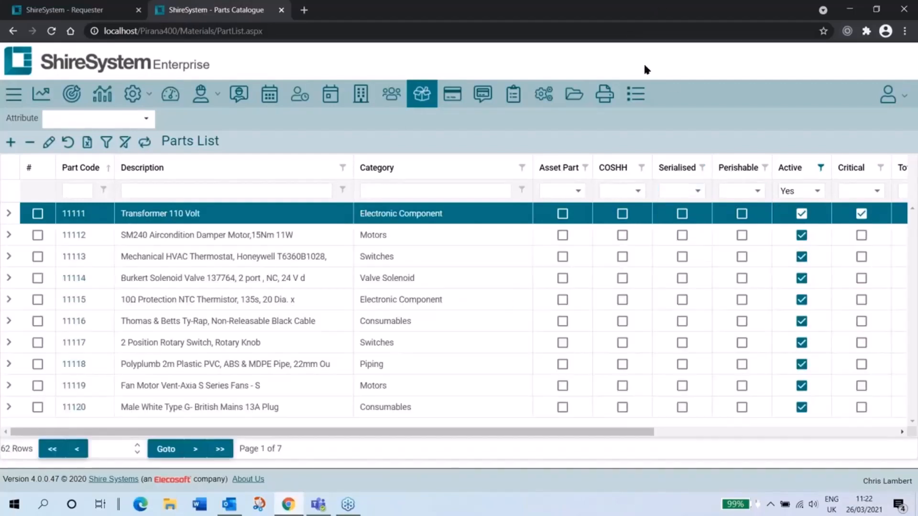
left_click(578, 192)
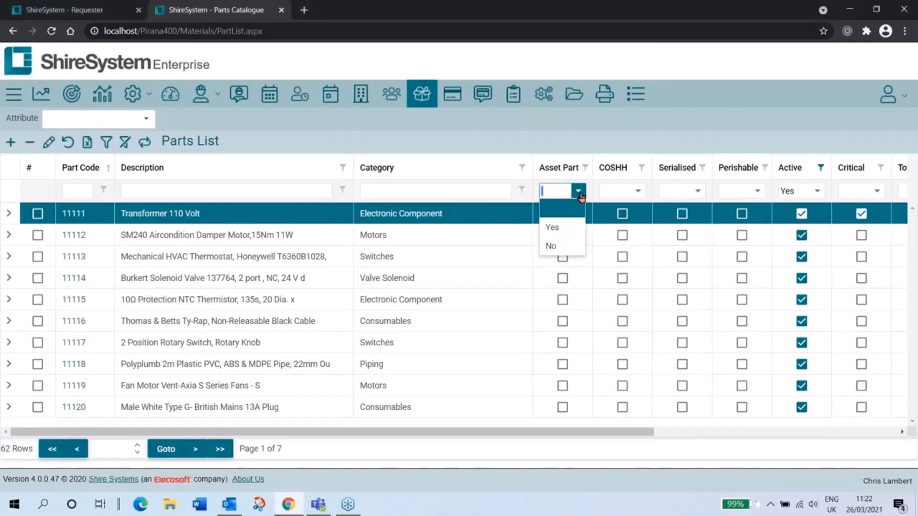
left_click(563, 226)
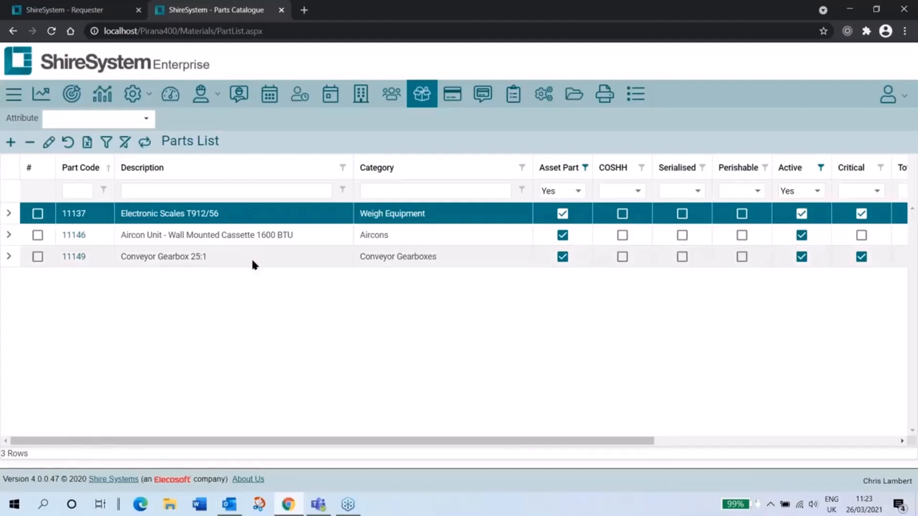
left_click(268, 254)
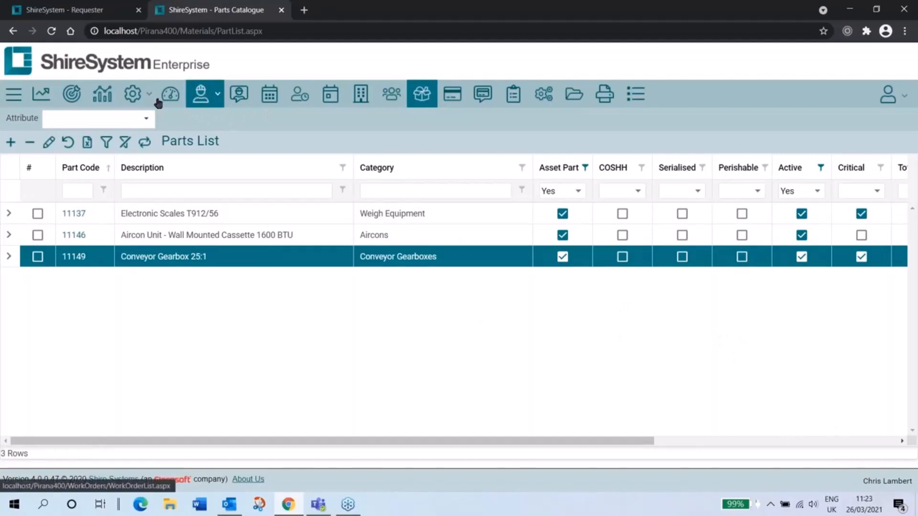
Step: Filter the Asset Register to asset descriptions containing "gear" and widen the Location column to show the full locations
left_click(128, 101)
left_click(125, 121)
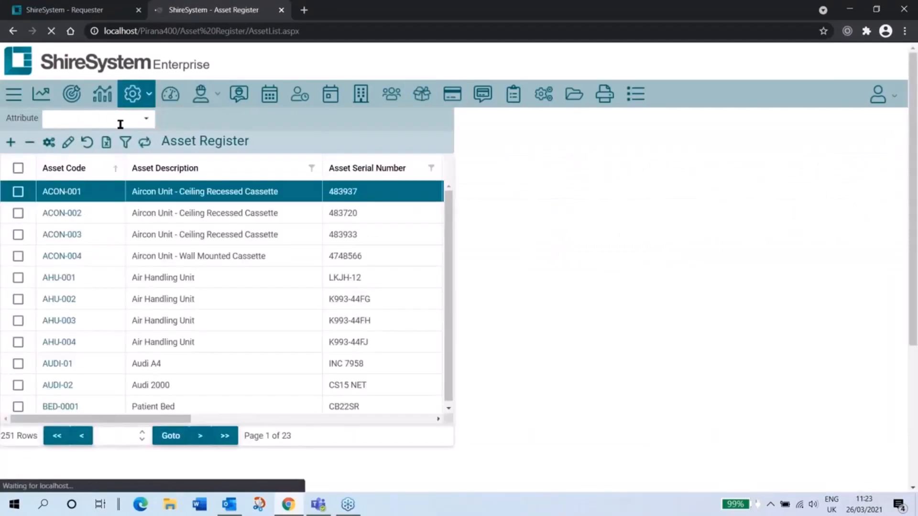
left_click(161, 193)
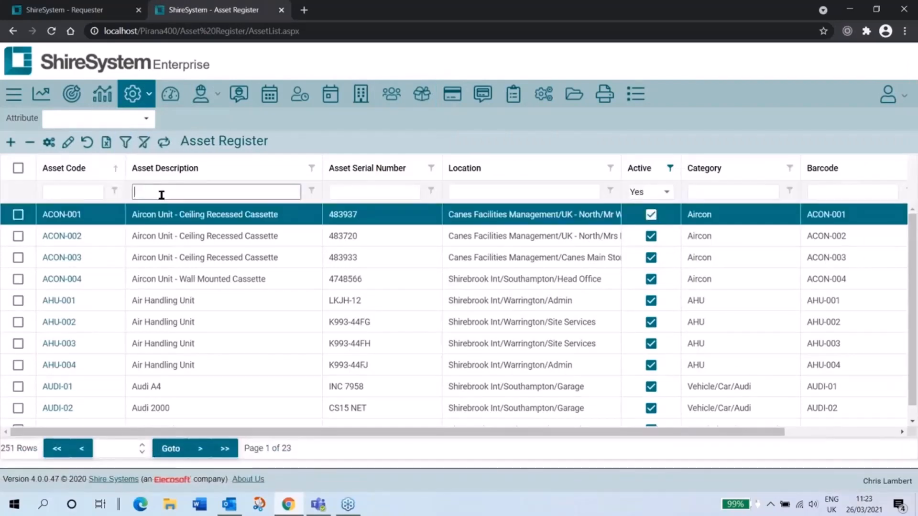
type("gear")
key("Return")
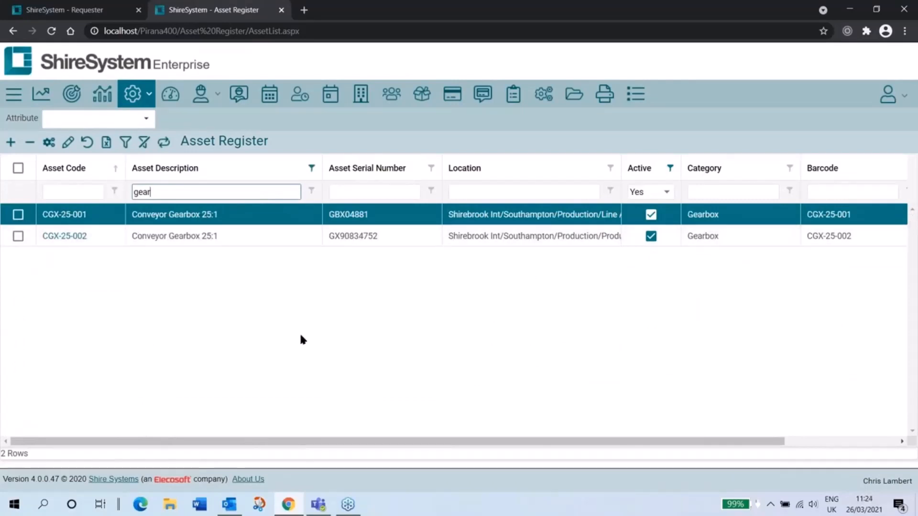
left_click(744, 50)
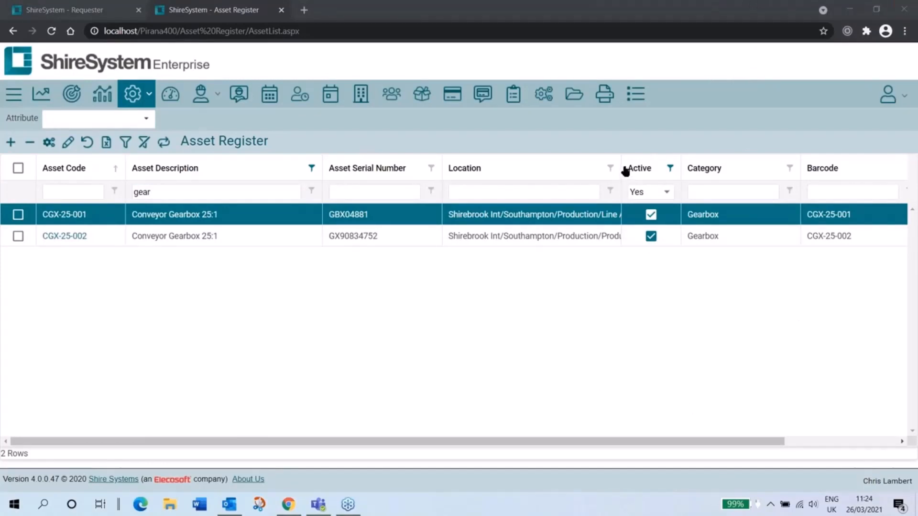
left_click_drag(621, 165, 701, 158)
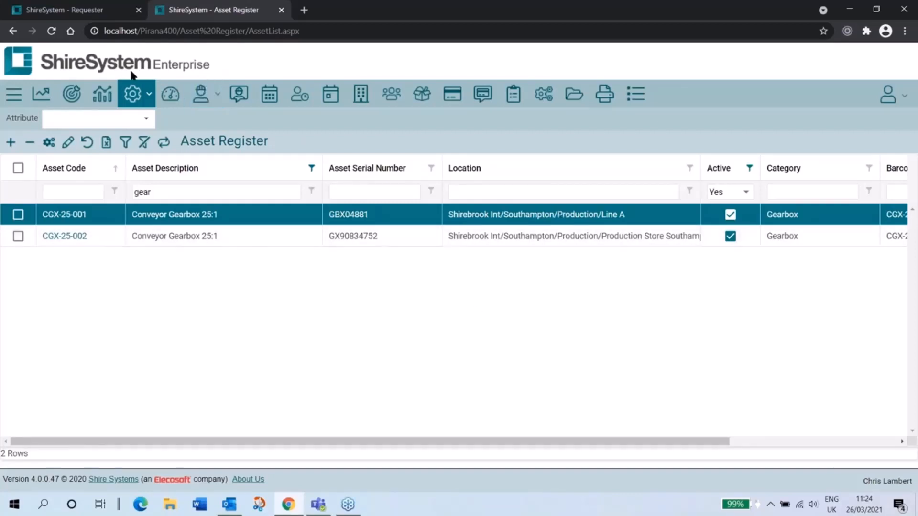
Step: Return to the Parts Catalogue and filter the list to hazardous parts by setting COSHH to Yes
left_click(423, 103)
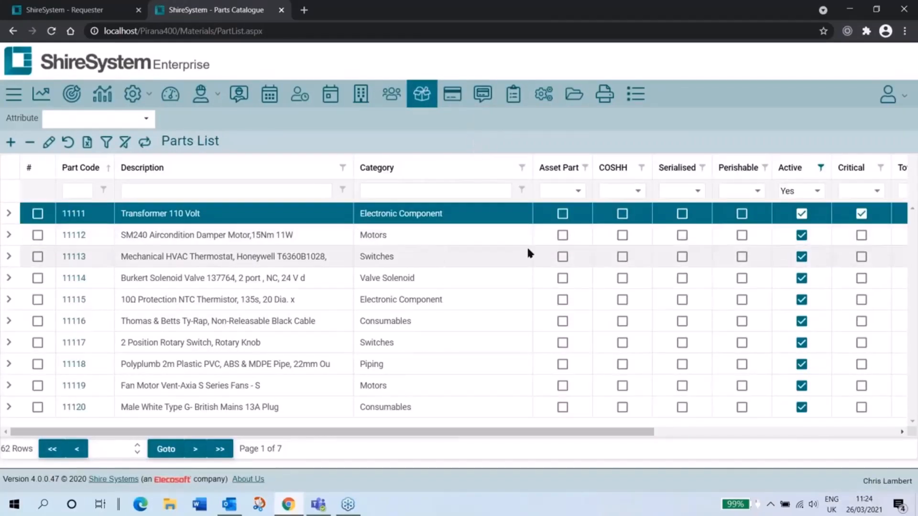
left_click(636, 191)
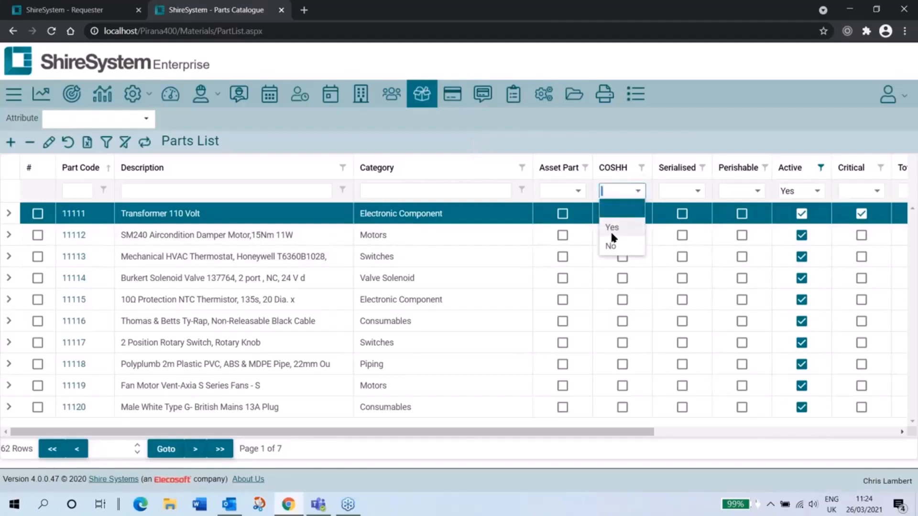
left_click(612, 231)
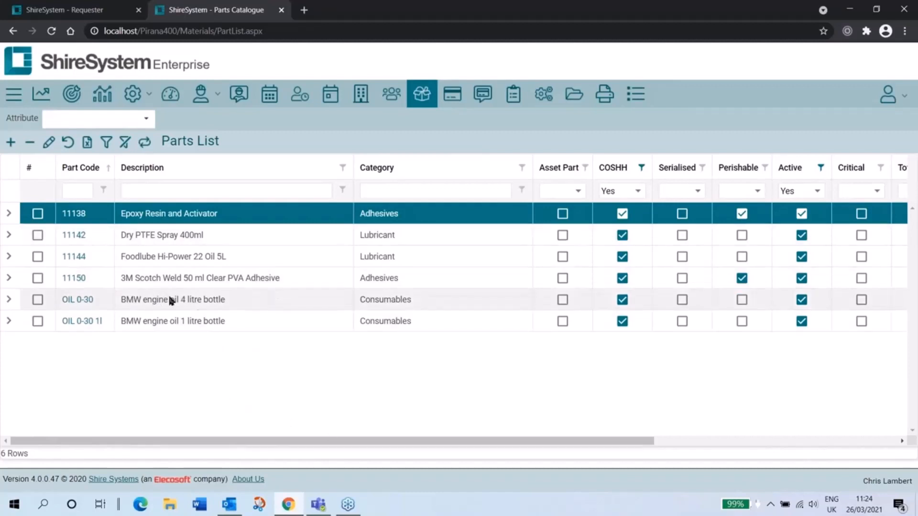
Step: View the COSHH hazards of the Foodlube Hi-Power 22 Oil 5L part, return to the parts list and clear all its filters
left_click(71, 258)
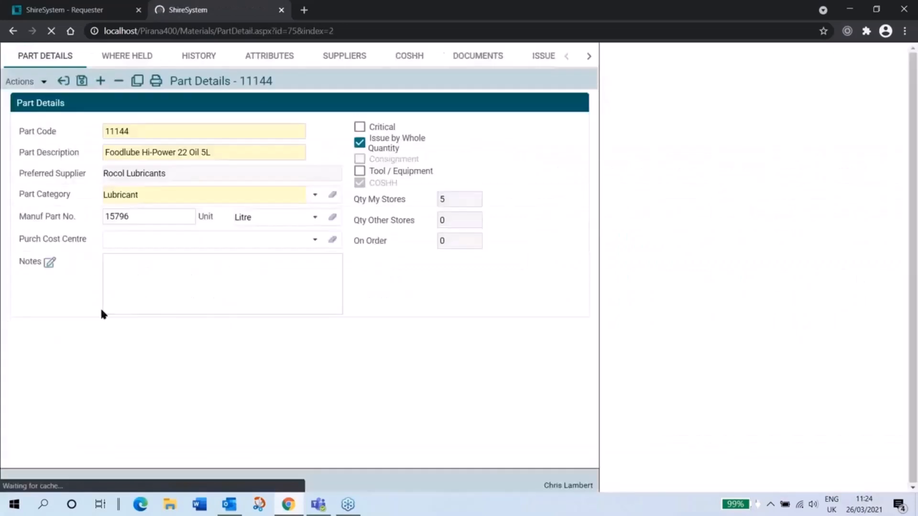
left_click(410, 56)
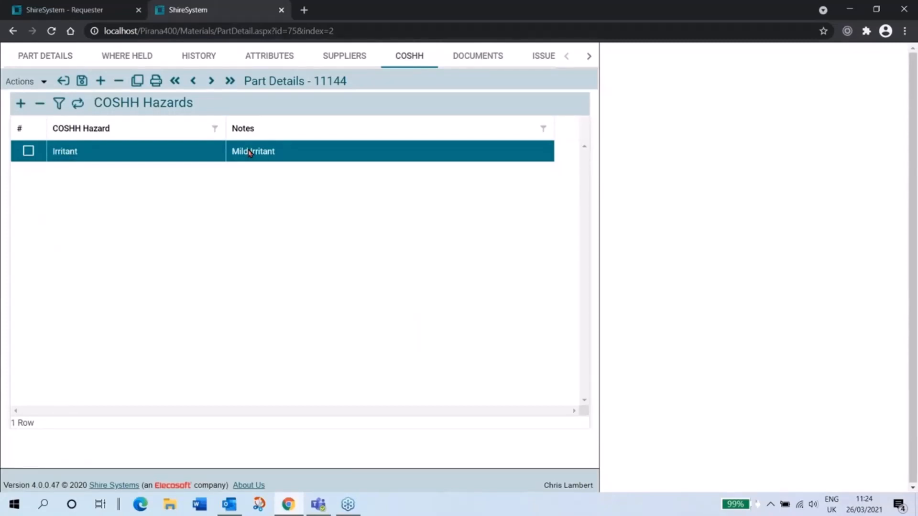
left_click(70, 88)
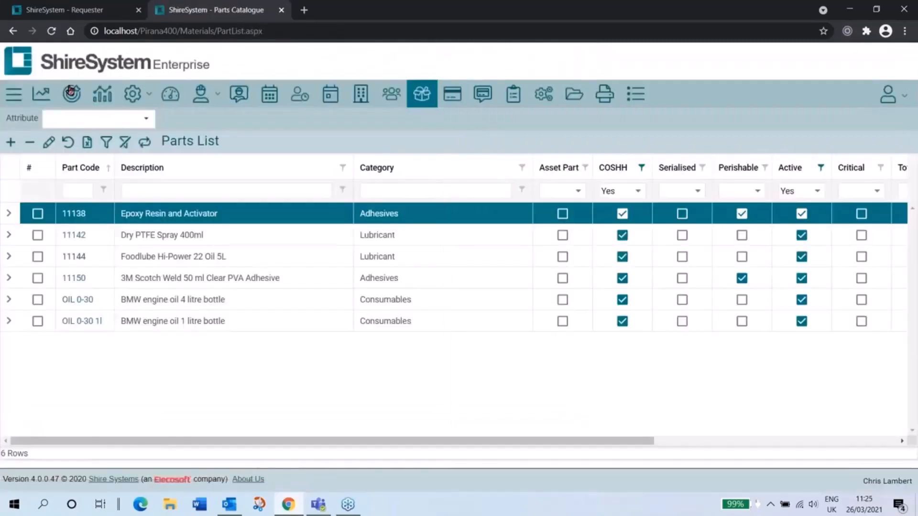
left_click(124, 143)
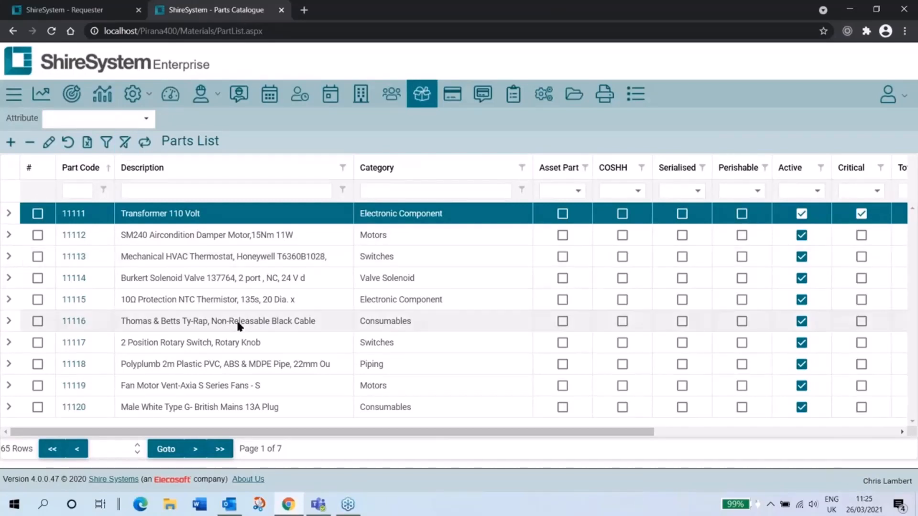
Step: Open Issue Parts from the home page and look through the fields of each of the five issue types
left_click(78, 69)
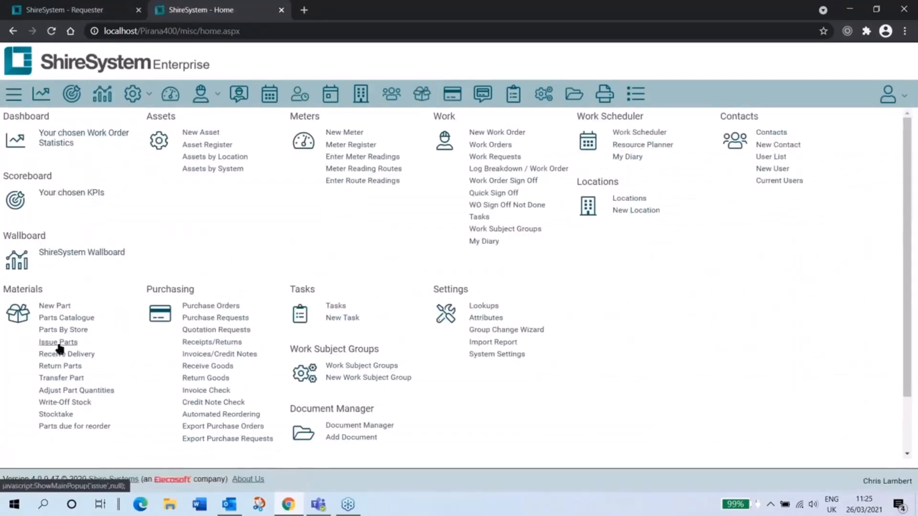
left_click(58, 343)
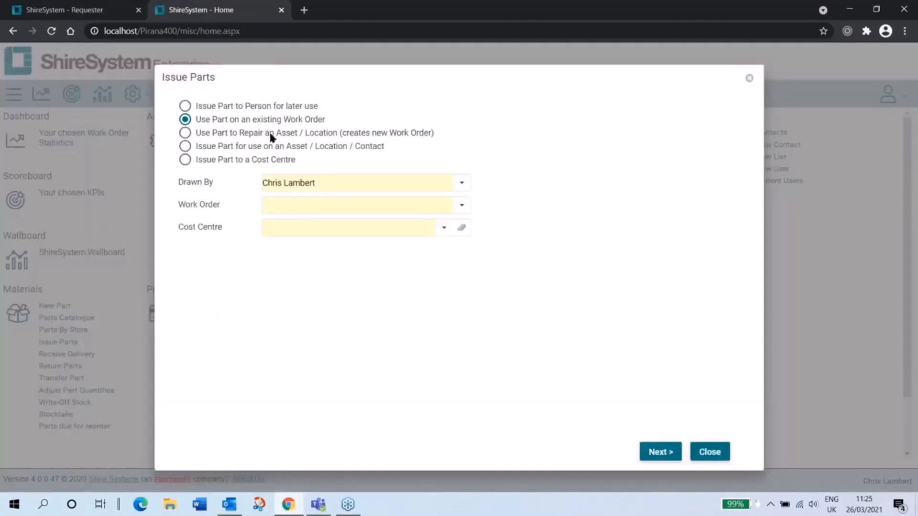
left_click(261, 103)
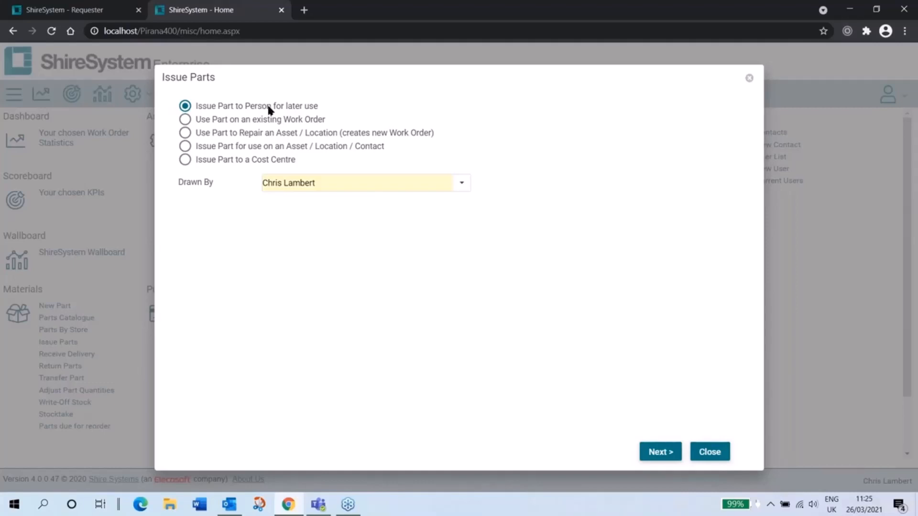
left_click(274, 119)
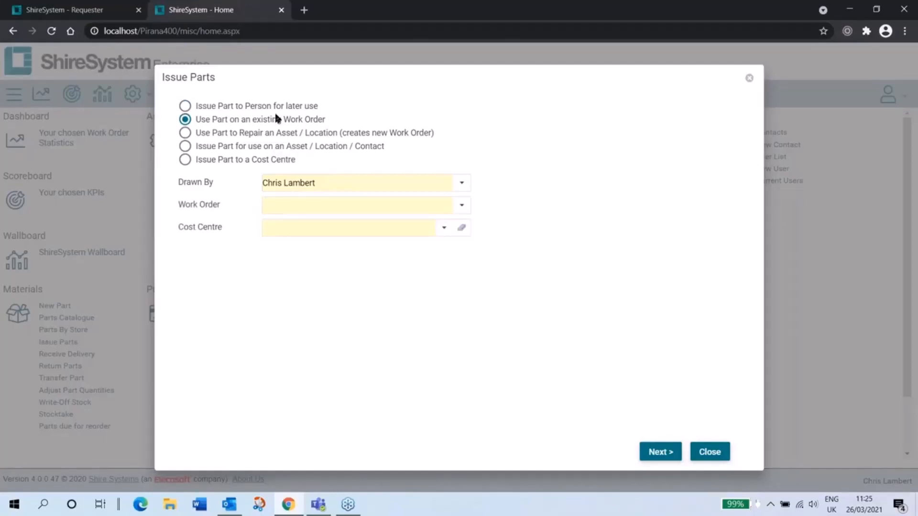
left_click(282, 132)
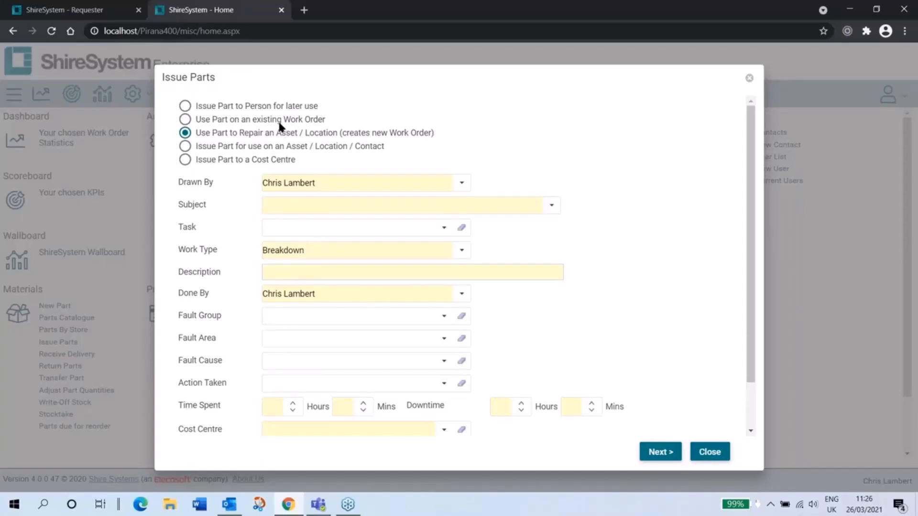
left_click(275, 149)
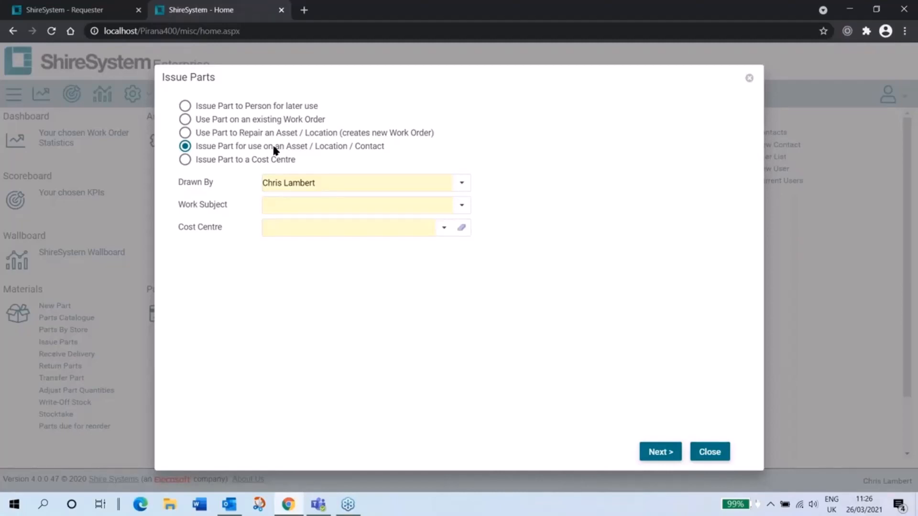
left_click(230, 163)
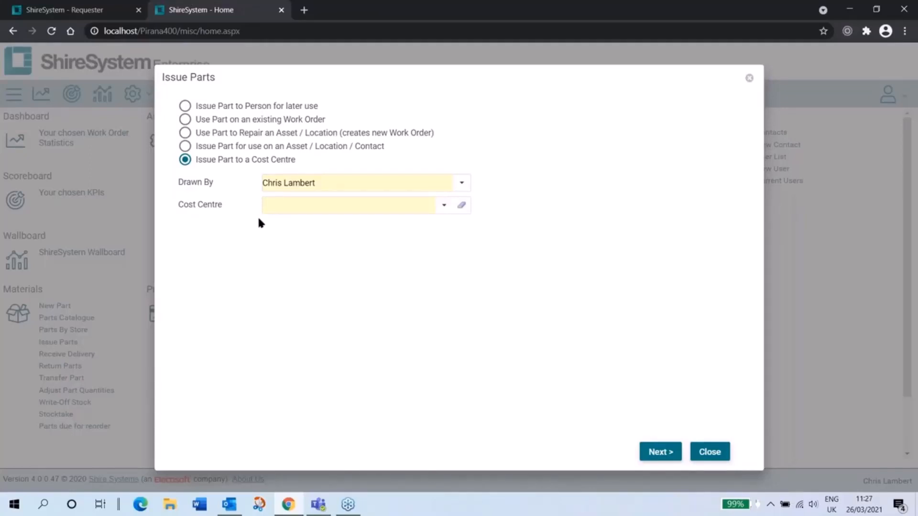
Step: Set the issue to use a part on the existing Stacker weekly check work order with cost centre 001-02 - Maintenance Dept, and continue to part selection
left_click(236, 119)
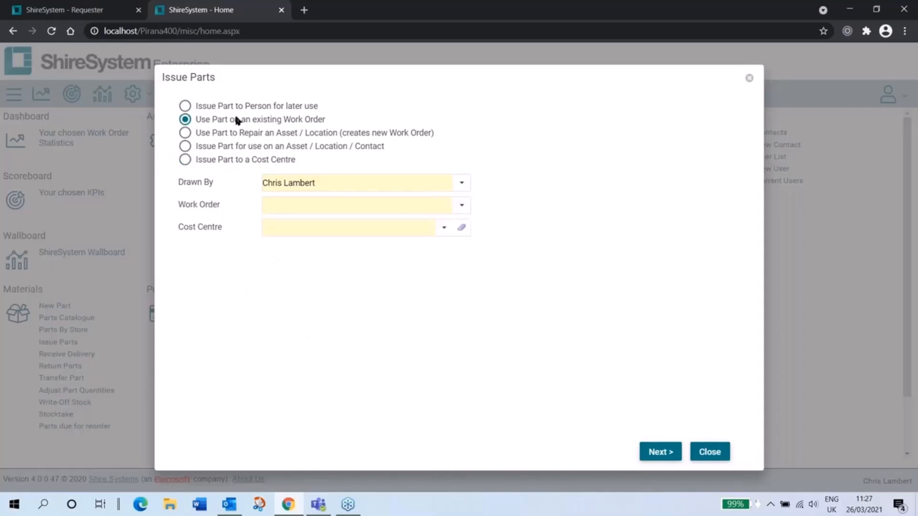
left_click(309, 205)
type("0700")
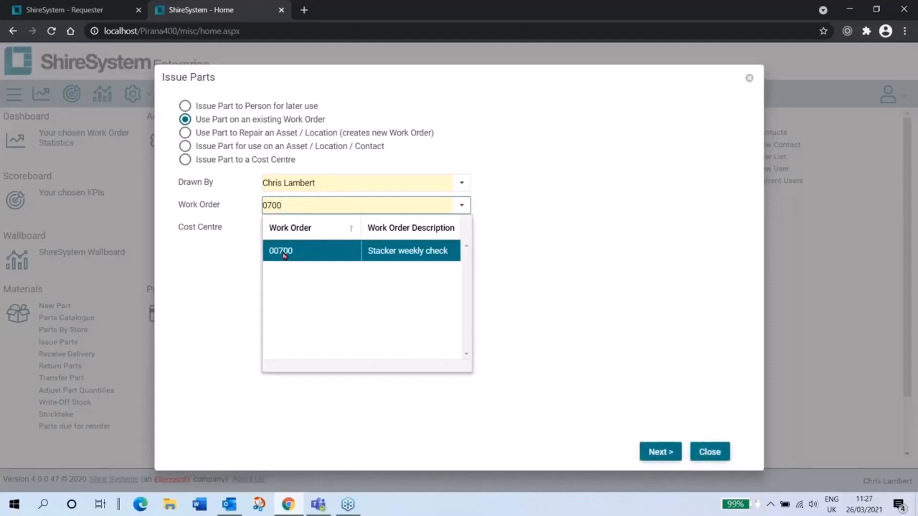
left_click(286, 254)
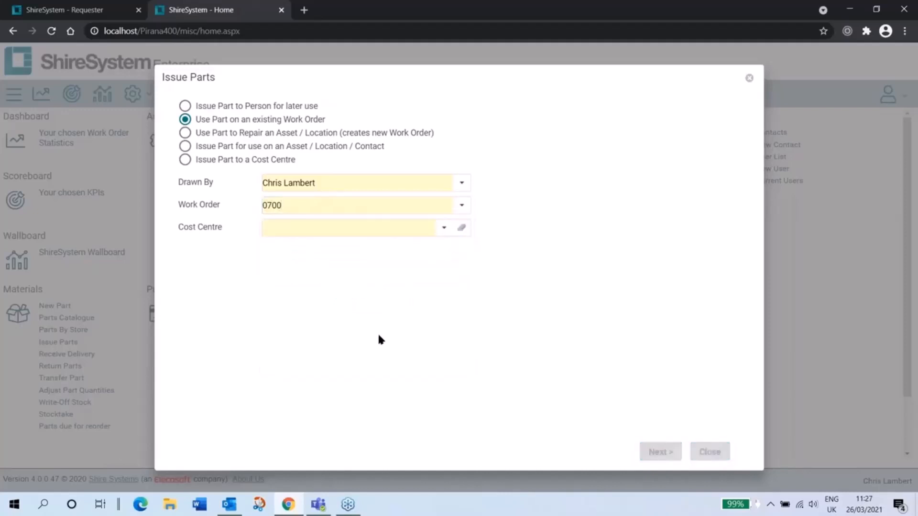
left_click(444, 228)
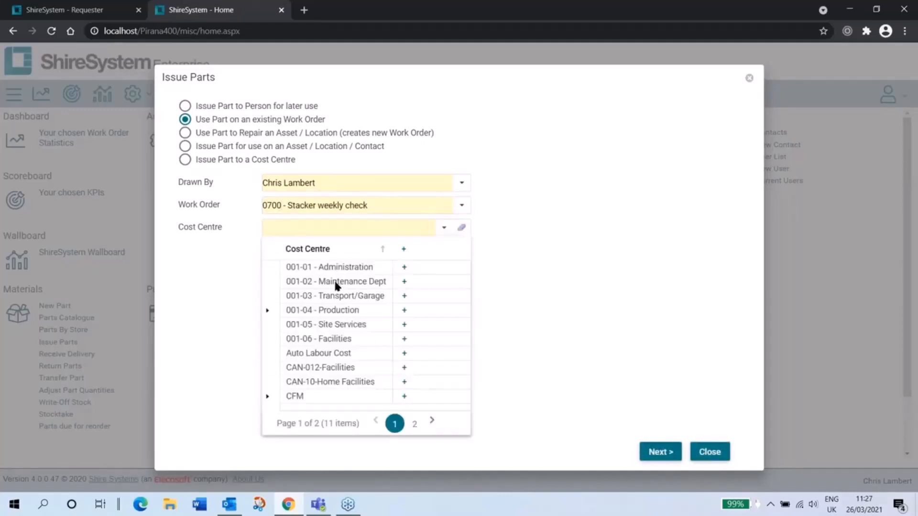
left_click(336, 282)
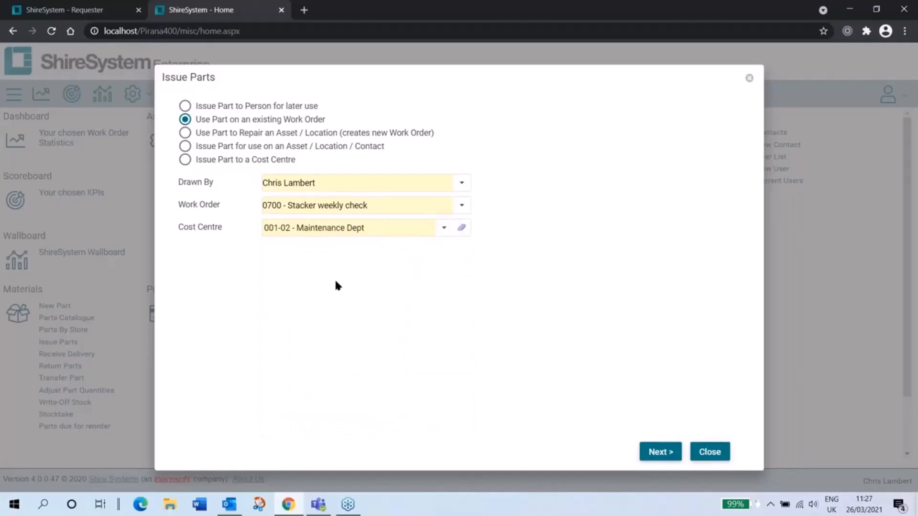
left_click(659, 450)
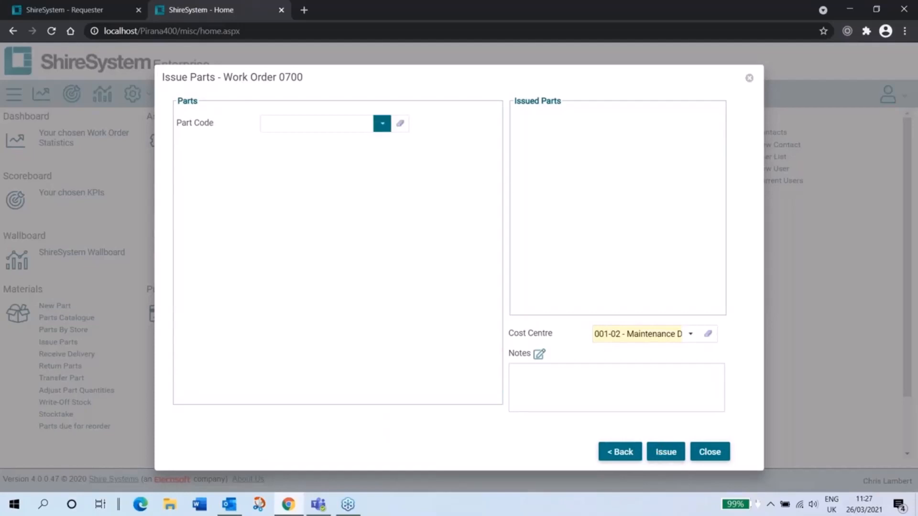
Step: Issue one of part 11114, Burkert Solenoid Valve, from VAN-HV64TBF-STORE / VB0004 to the work order
left_click(382, 124)
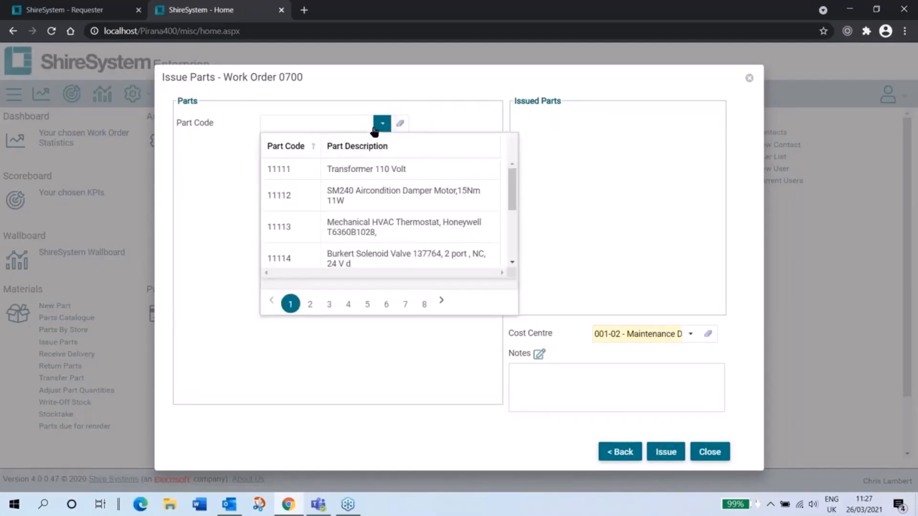
left_click(380, 258)
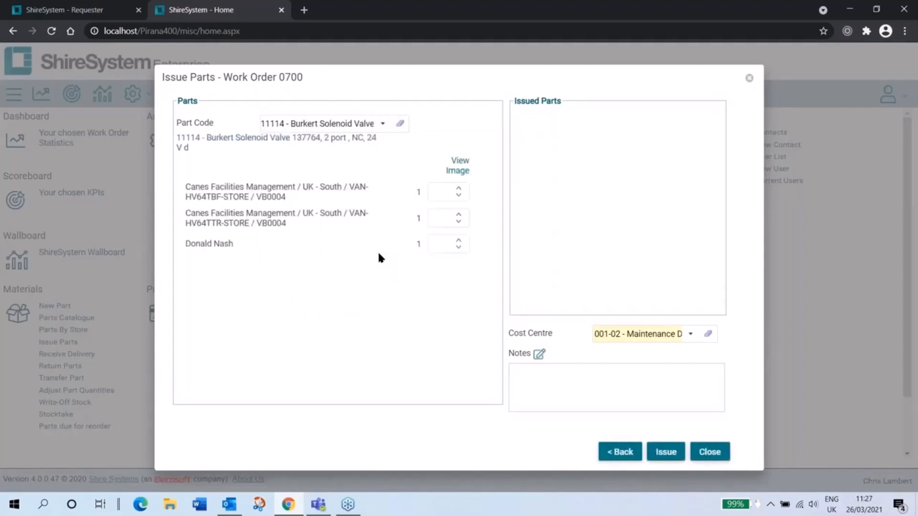
left_click(444, 192)
type("1")
left_click(658, 454)
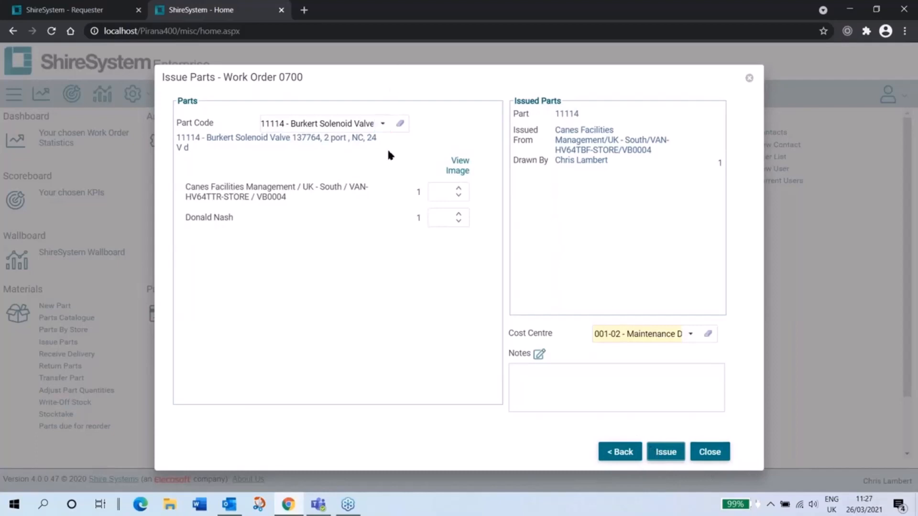
Step: Find the bearings, issue one Spherical Roller Bearing 22214E from Production Store Southampton / C-01-01, and close the issue form
left_click(400, 124)
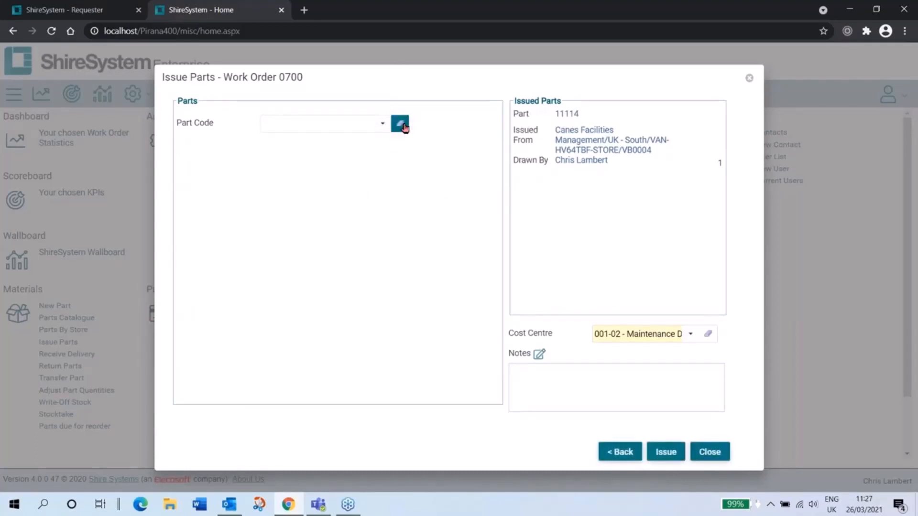
left_click(383, 127)
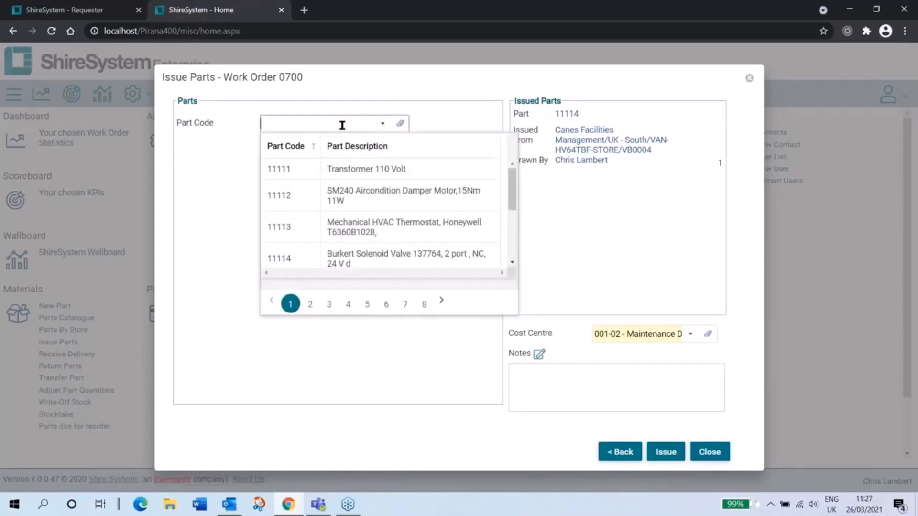
type("bearing")
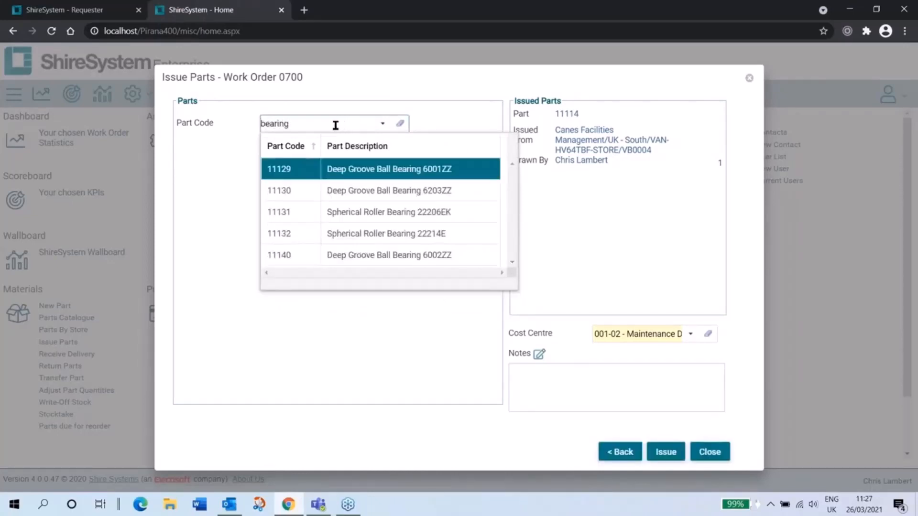
left_click(374, 239)
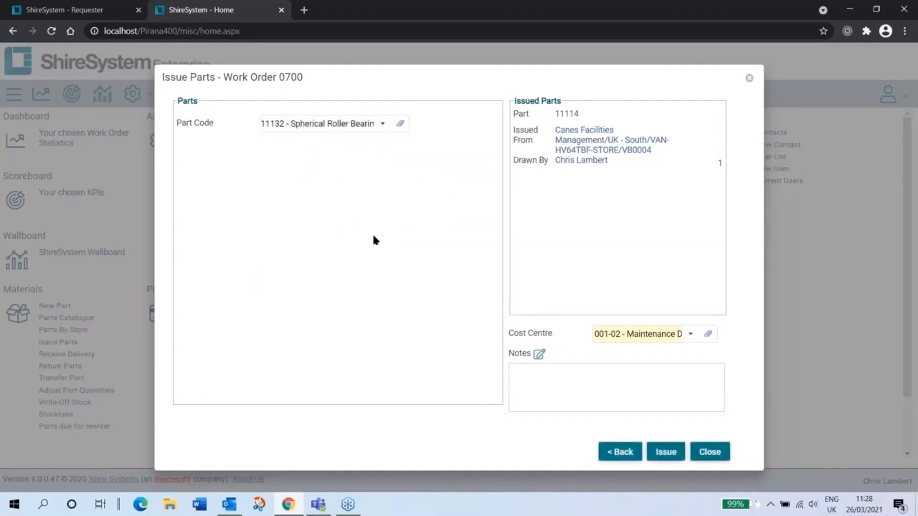
left_click(435, 181)
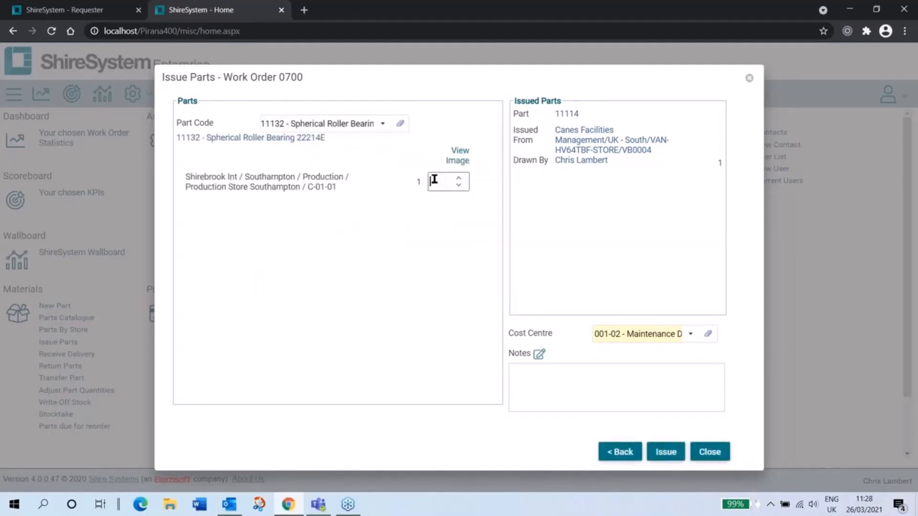
type("1")
left_click(666, 454)
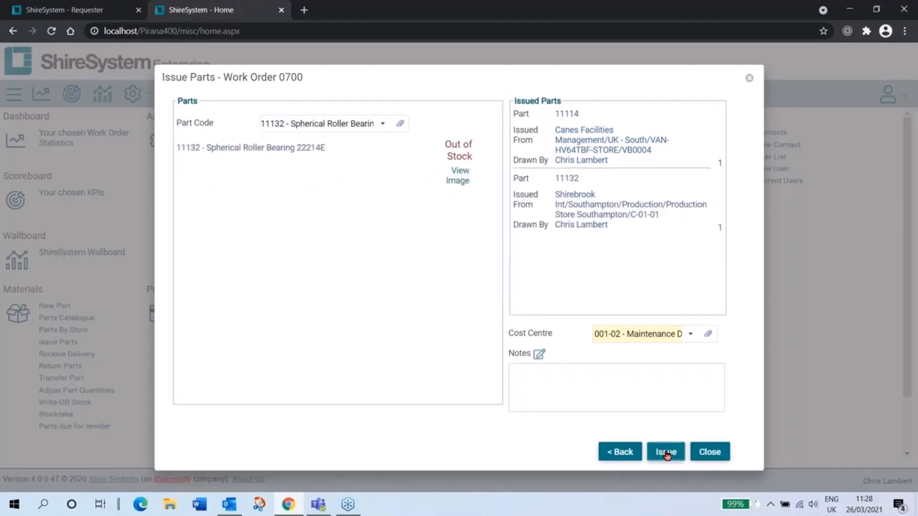
left_click(713, 453)
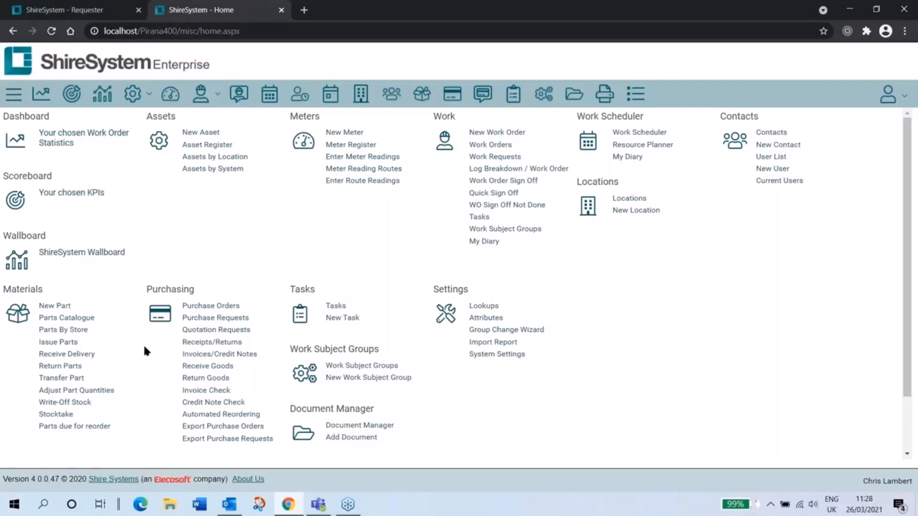
Step: Open Return Parts and search for parts issued after 25/02/2021 on the Stacker weekly check work order
left_click(75, 366)
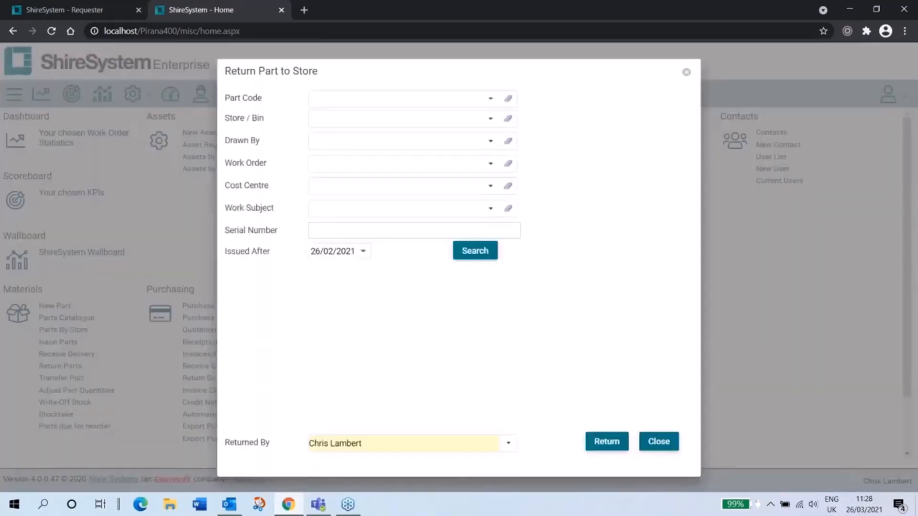
left_click(363, 251)
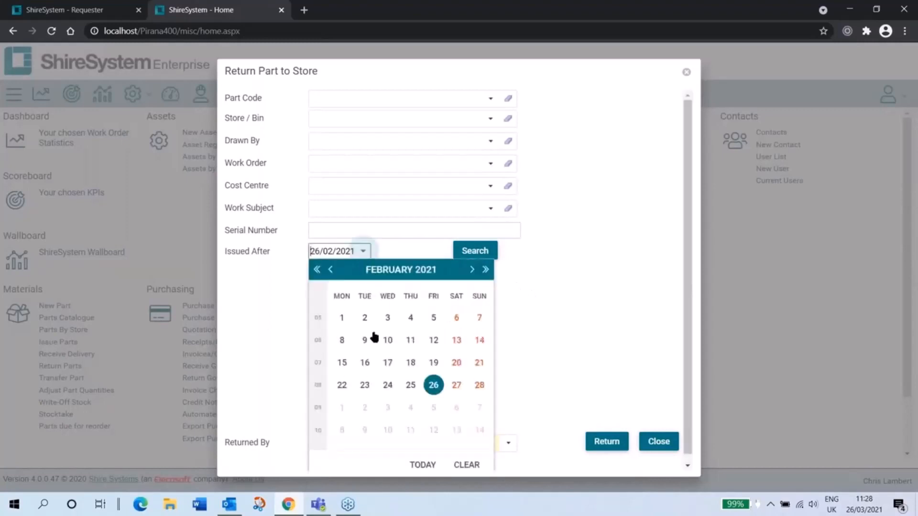
left_click(408, 384)
left_click(478, 254)
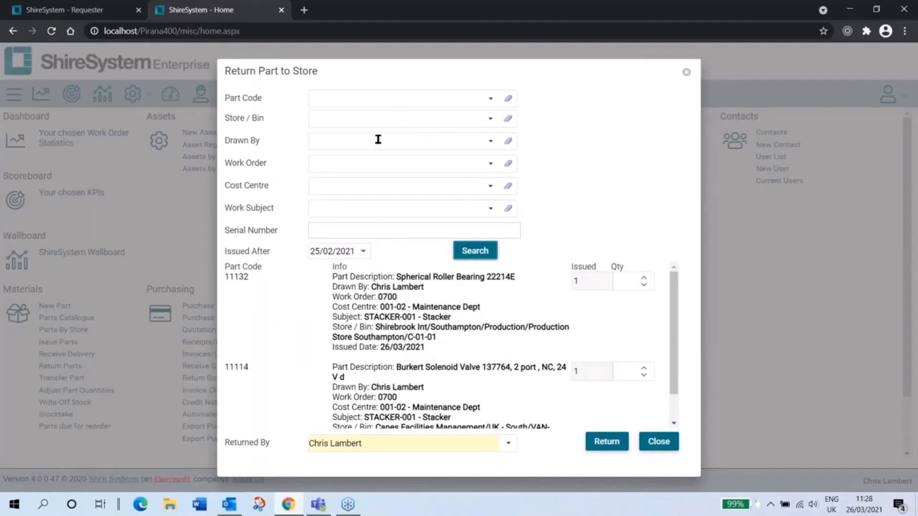
left_click(375, 168)
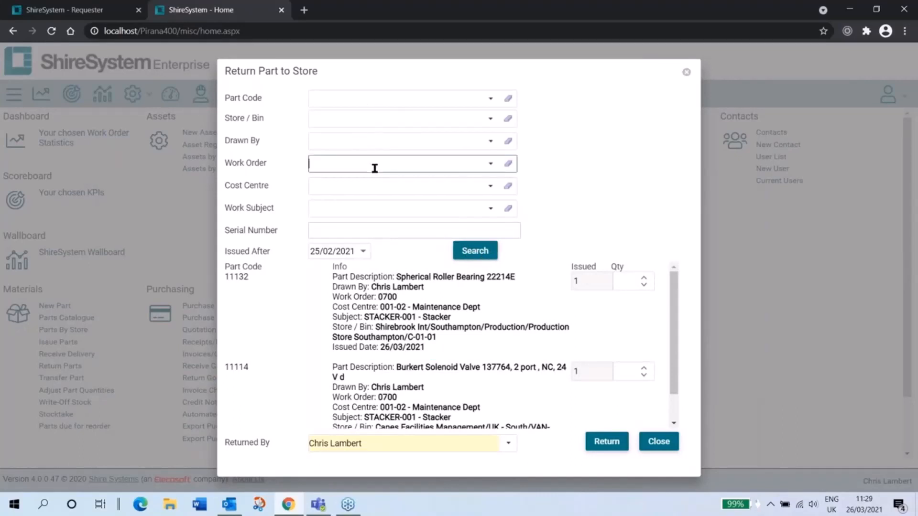
type("0700")
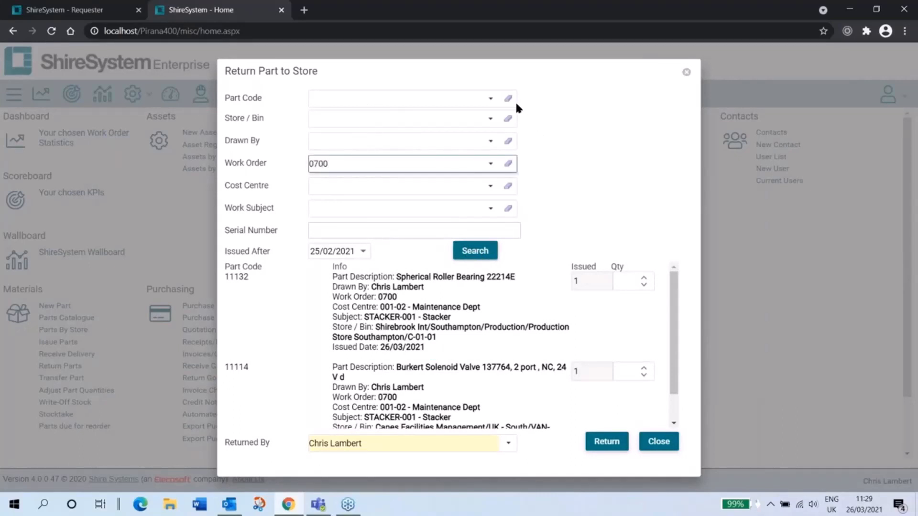
left_click(458, 211)
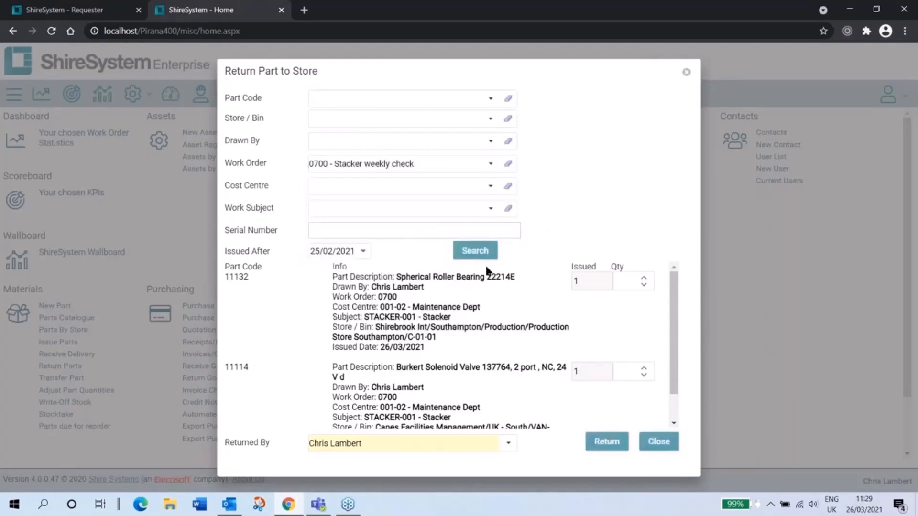
left_click(469, 251)
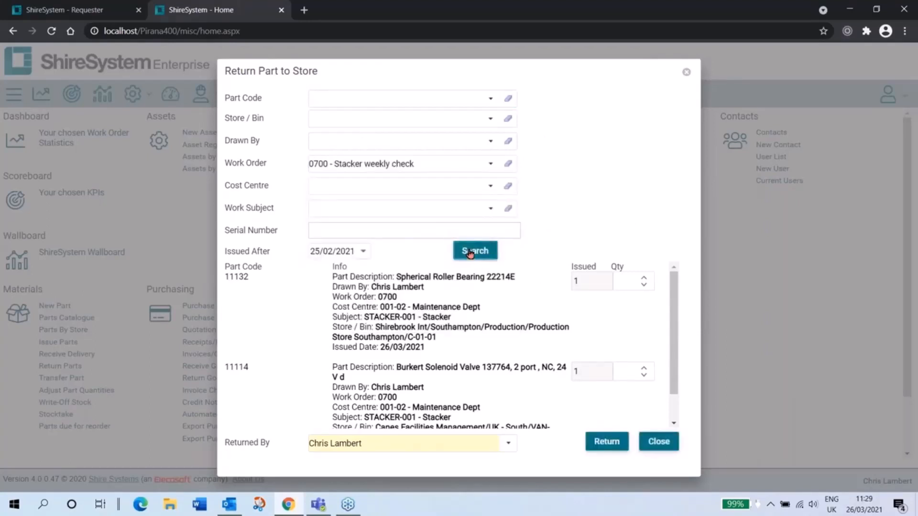
Step: Return one Spherical Roller Bearing 22214E to its store and close the return form
left_click(622, 281)
type("1")
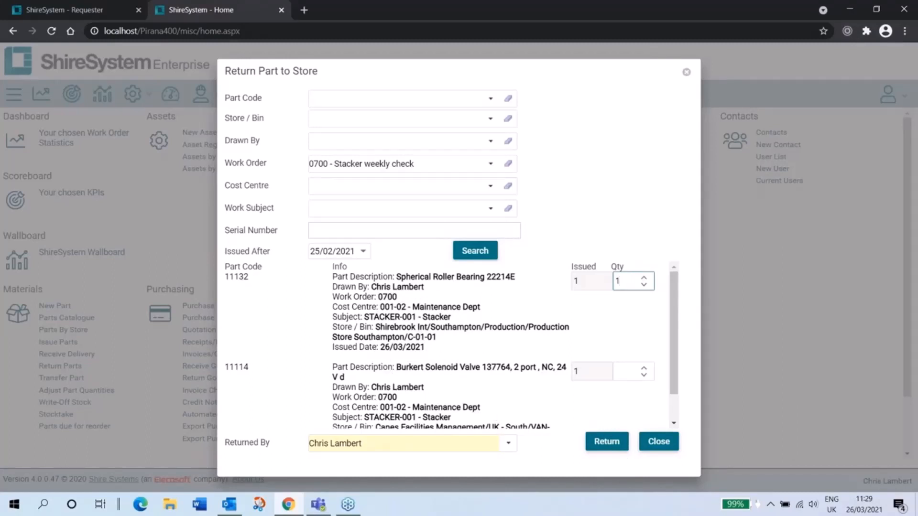
left_click(606, 442)
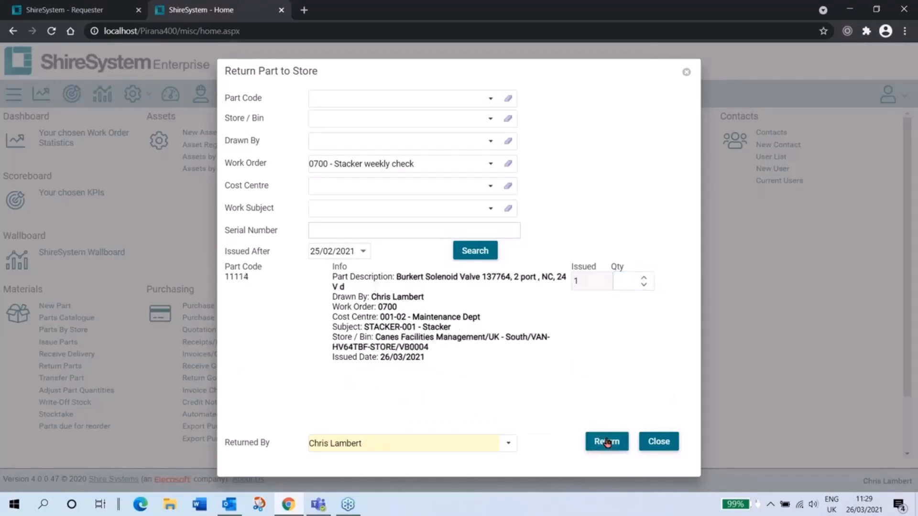
left_click(660, 440)
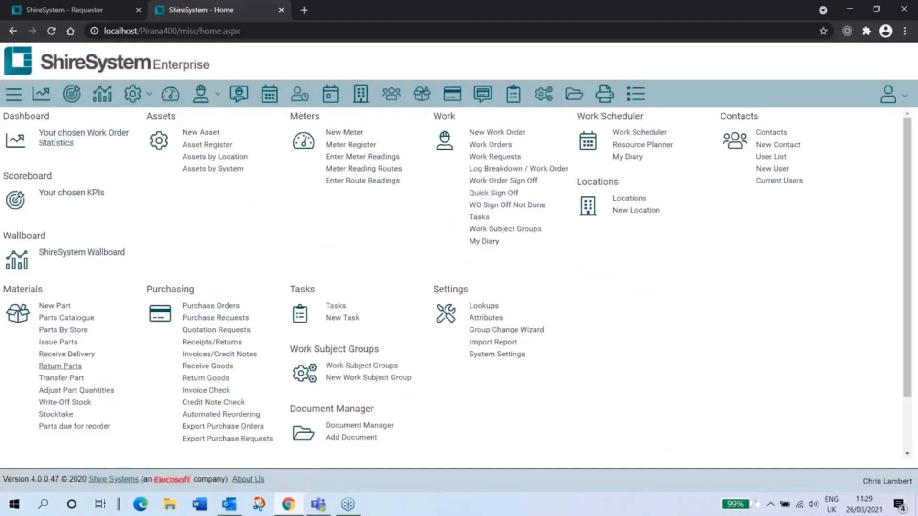
Step: Start a Receive Delivery entry for part 11113, the Mechanical HVAC Thermostat
left_click(68, 354)
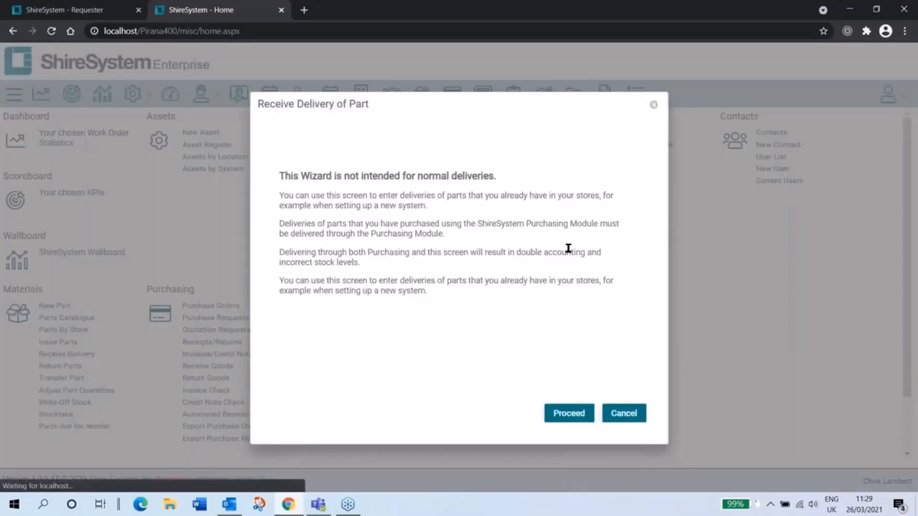
left_click(569, 413)
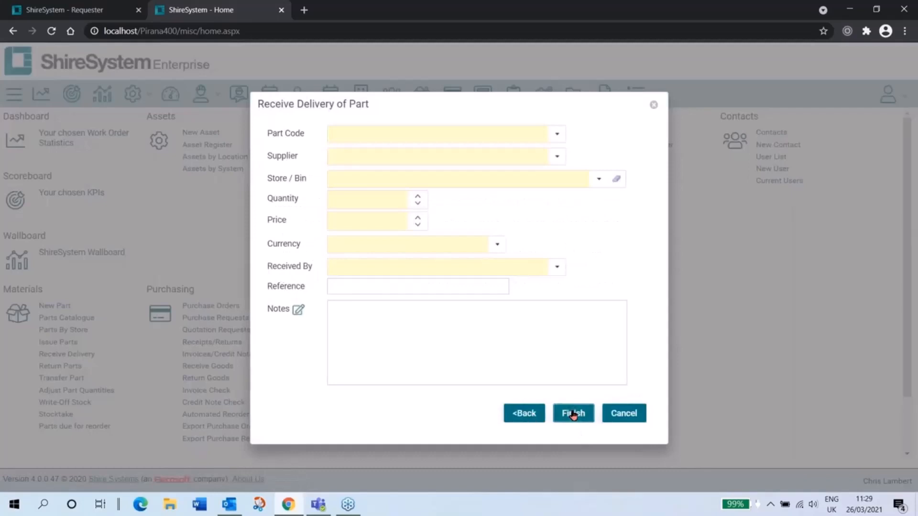
left_click(559, 134)
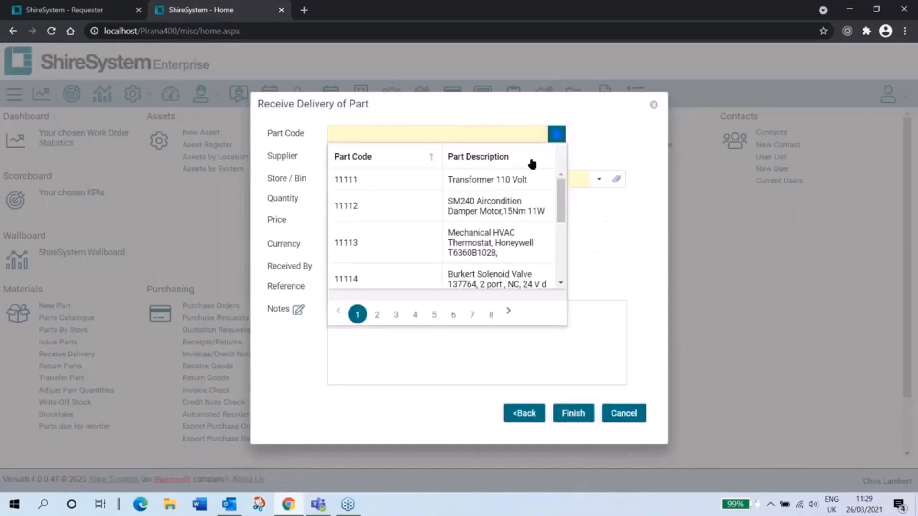
left_click(365, 240)
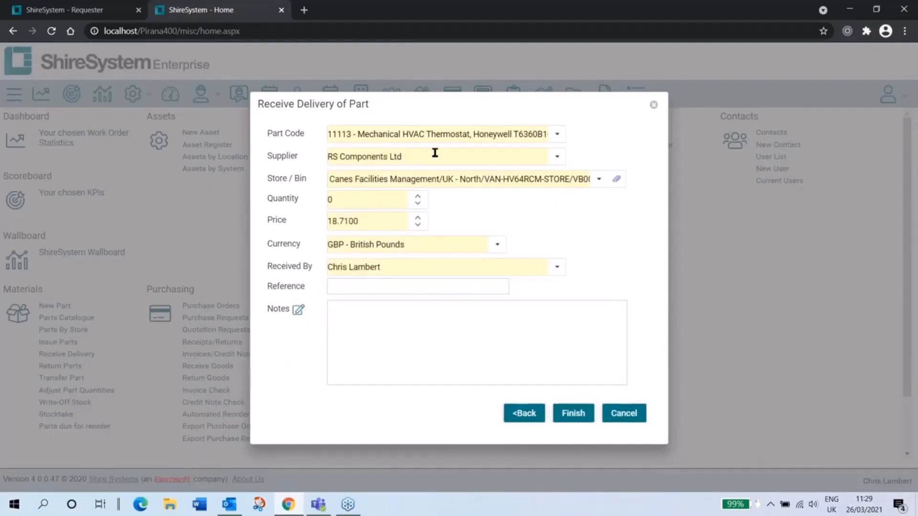
Step: Set the delivery's price to 15 and its quantity to 2, and finish receiving it
left_click(345, 202)
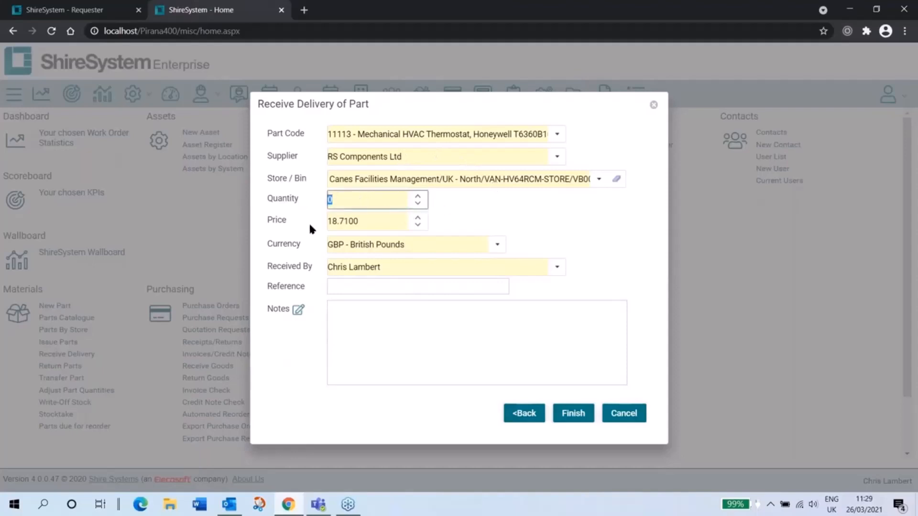
left_click(381, 224)
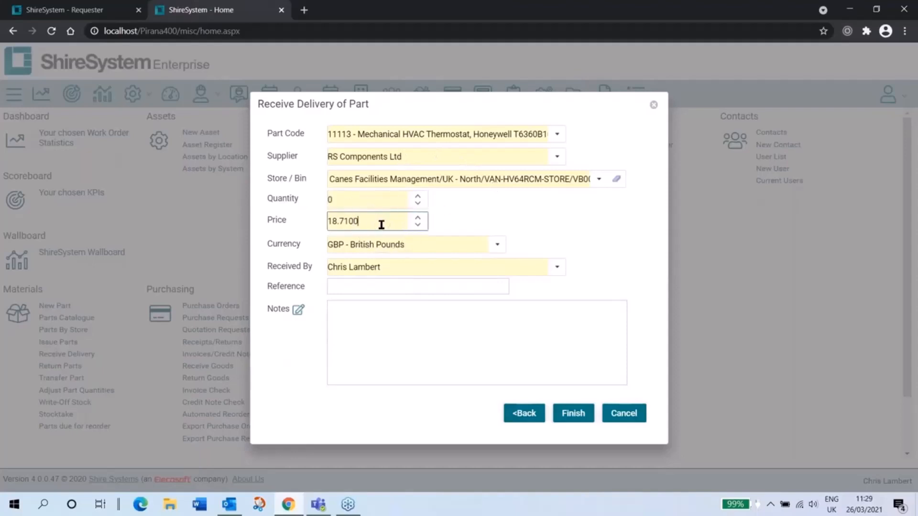
left_click_drag(377, 224, 252, 224)
type("15")
left_click_drag(338, 205, 297, 193)
type("2")
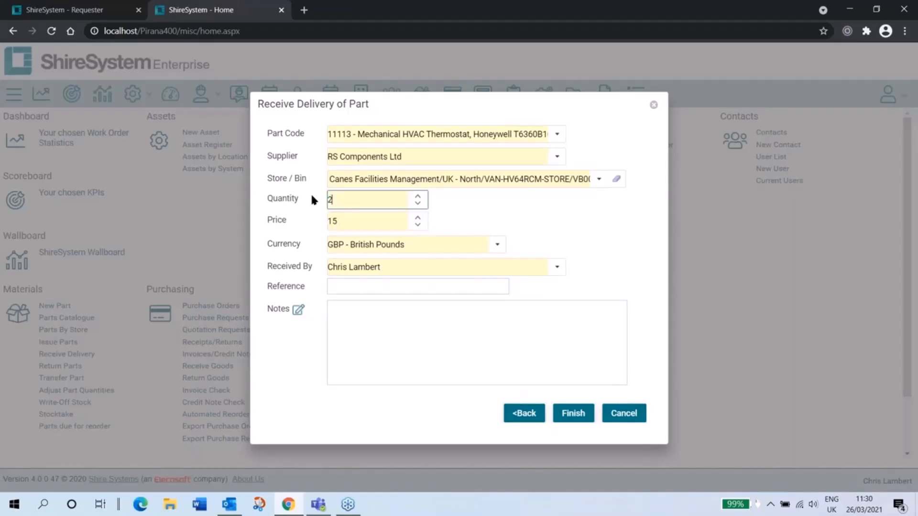
left_click(575, 419)
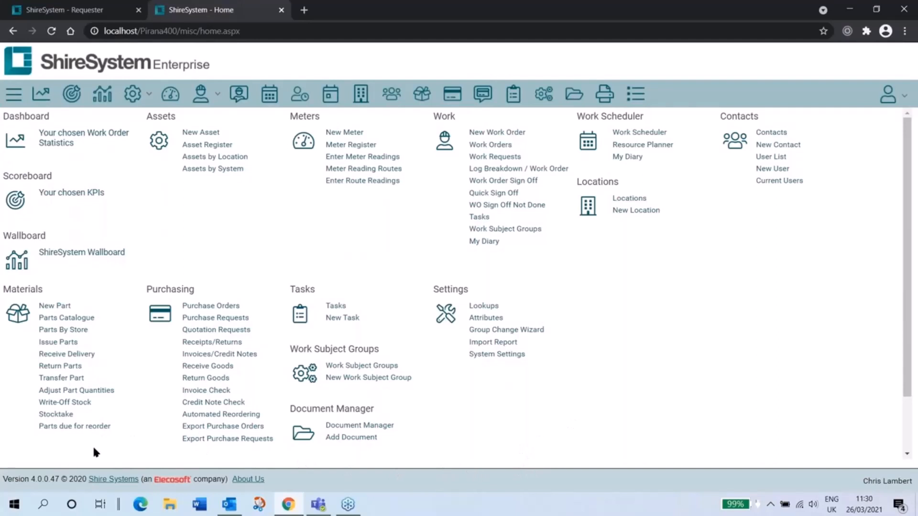
Step: Transfer 2 of part 11115, 10Ω Protection NTC Thermistor, from Canes Main Store/MS0005 to VAN-HV64TTR-STORE/VB0005, and close the transfer form
left_click(74, 378)
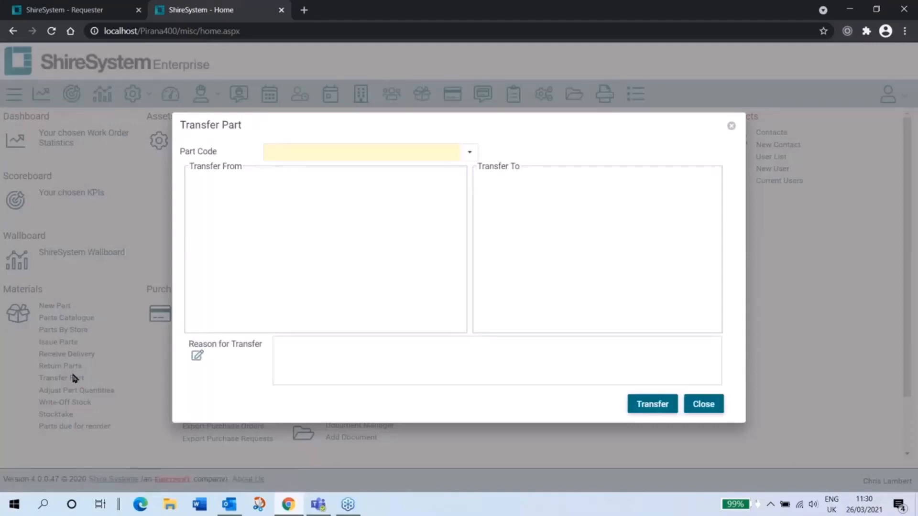
left_click(463, 155)
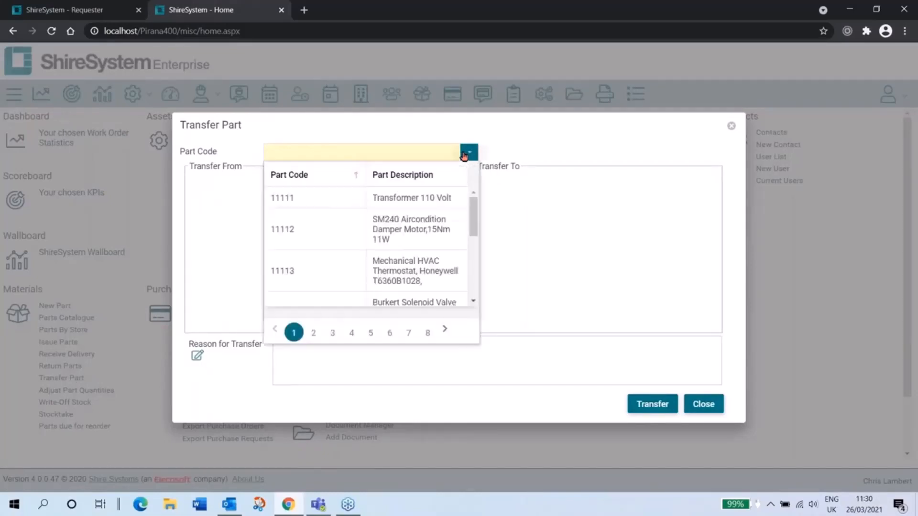
scroll(442, 193, "down", 2)
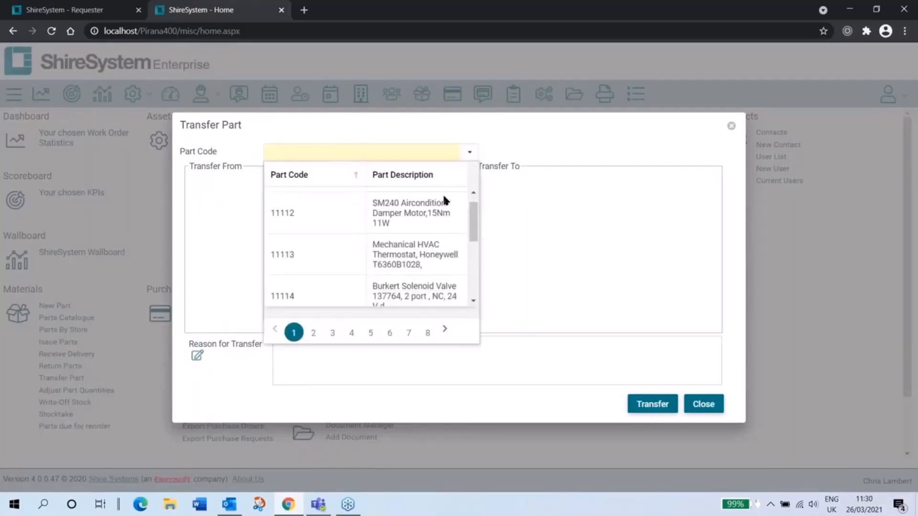
left_click(310, 295)
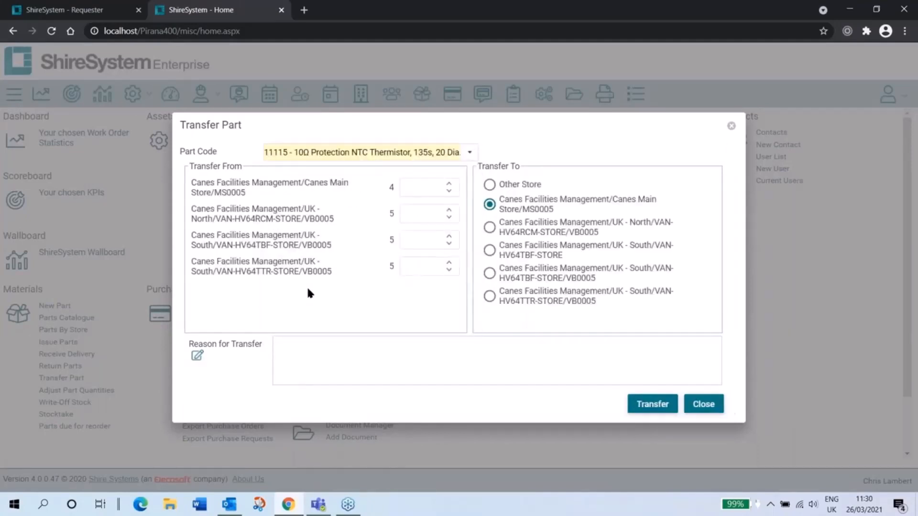
left_click(413, 199)
left_click(511, 299)
left_click(646, 406)
left_click(513, 186)
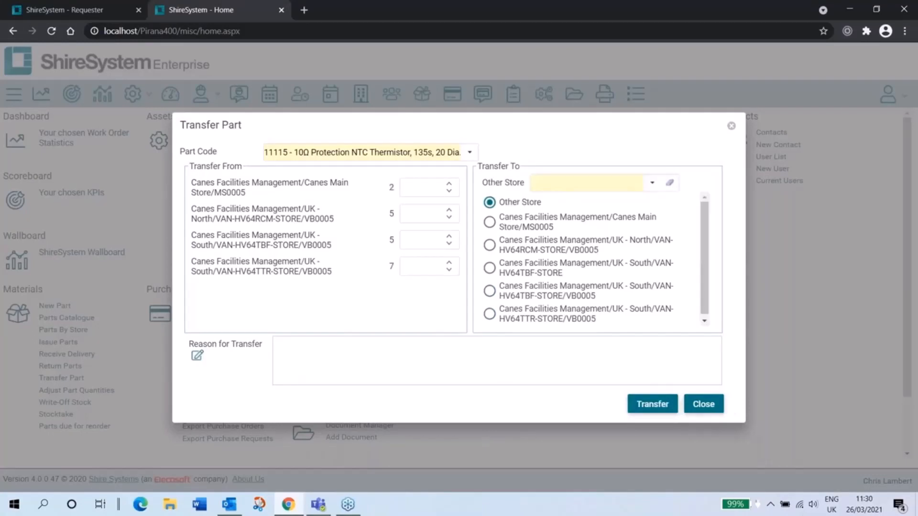
left_click(699, 407)
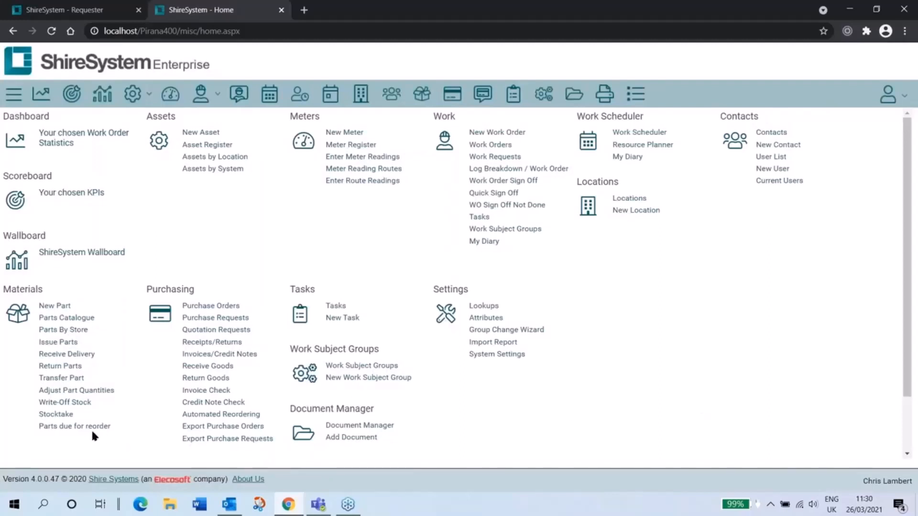
Step: Adjust part 11114, Burkert Solenoid Valve, to quantity 1 in Canes Main Store/MS0004 and 0 in VAN-HV64TTR-STORE/VB0004, and close the adjustment form
left_click(91, 391)
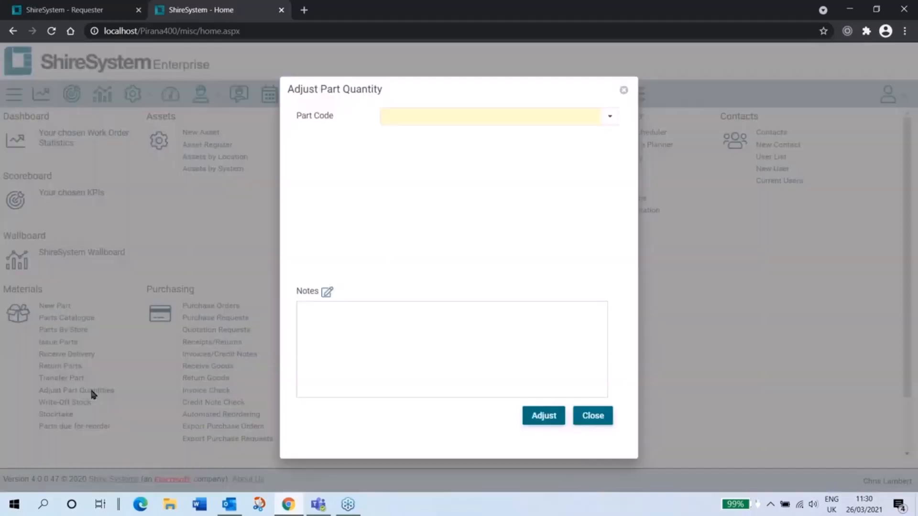
left_click(610, 117)
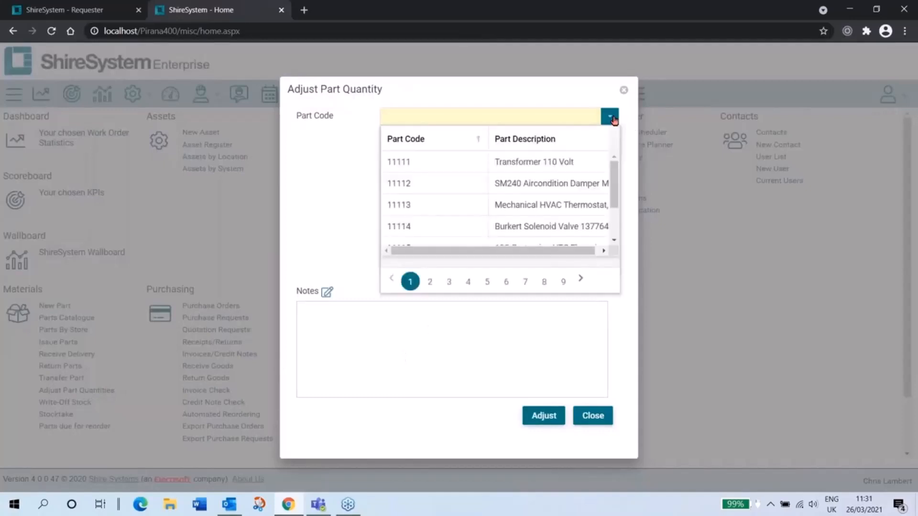
left_click(435, 225)
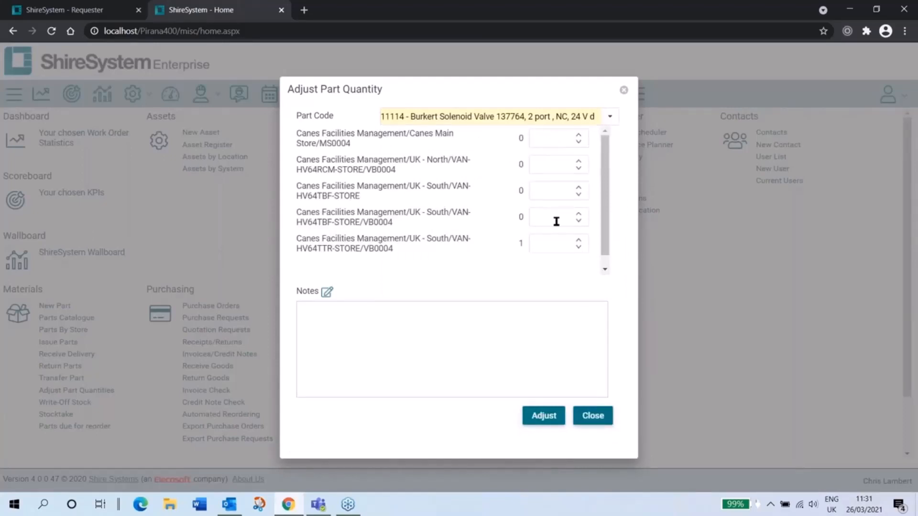
left_click(551, 138)
type("1")
left_click(548, 242)
type("0")
left_click(538, 416)
left_click(592, 415)
Step: Write off 1 of part 11113, Mechanical HVAC Thermostat, from Canes Main Store/MS0003 with the note "damaged", and close the write-off form
left_click(67, 406)
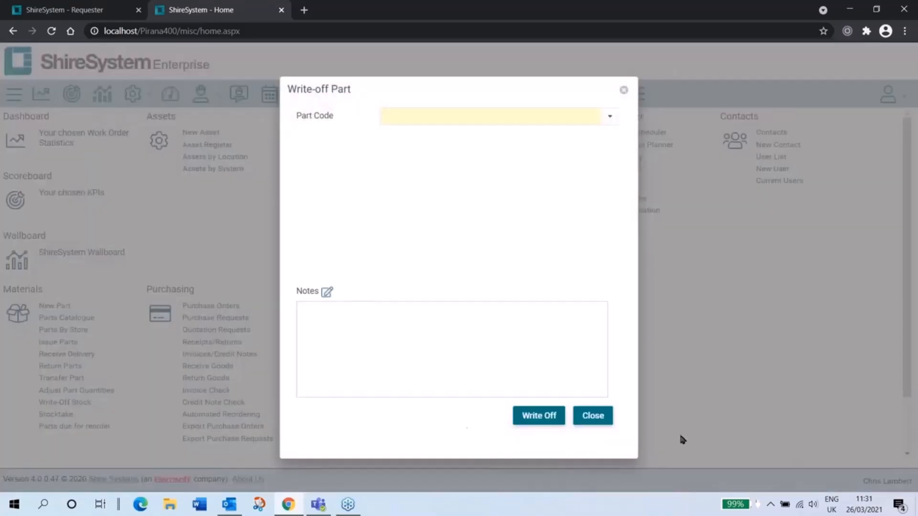
left_click(609, 118)
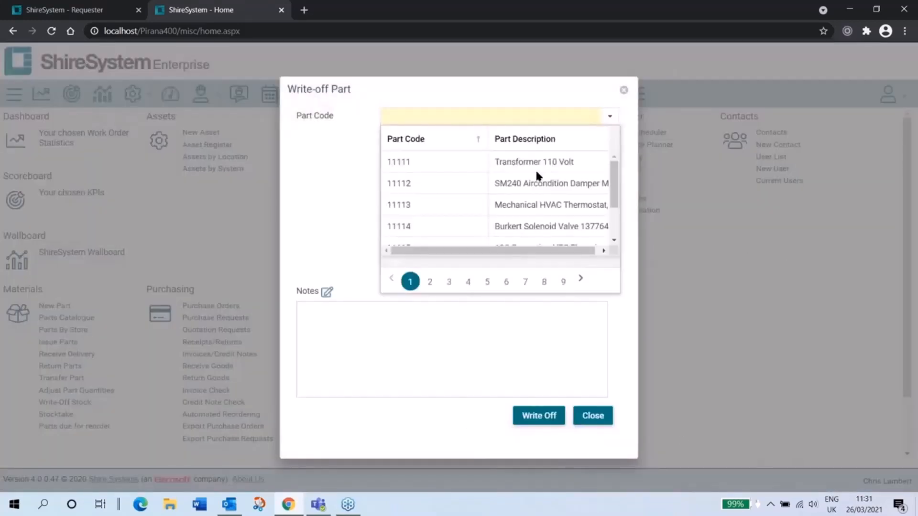
left_click(437, 208)
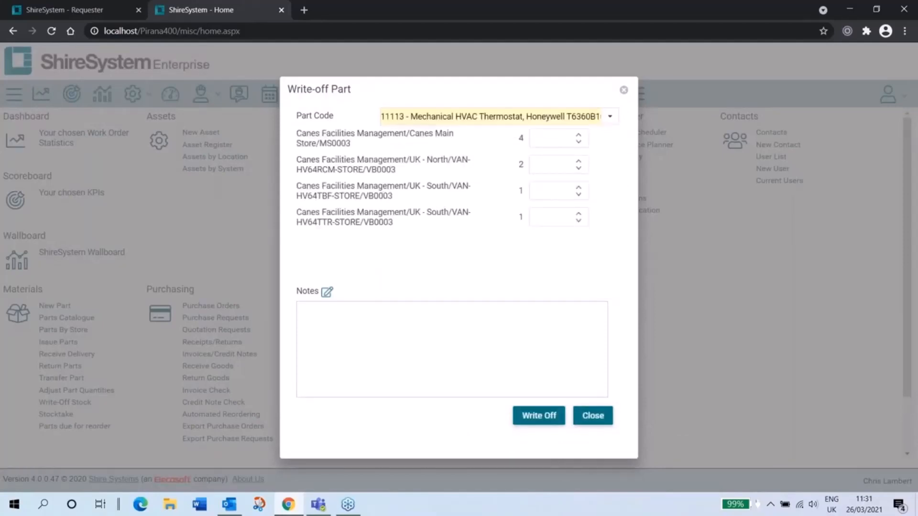
left_click(557, 139)
type("1")
left_click(414, 357)
type("damaged")
left_click(542, 415)
left_click(592, 416)
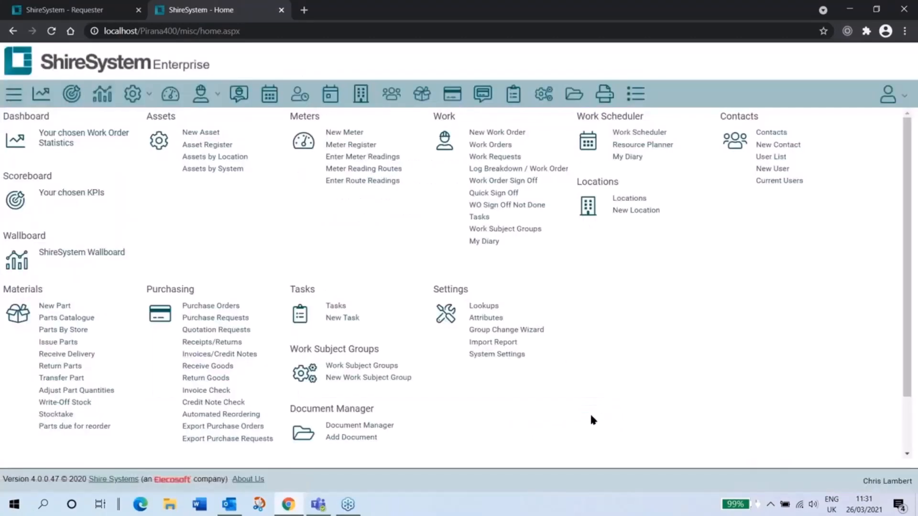
Step: Review the list of parts due for reorder and return to the home page
left_click(83, 426)
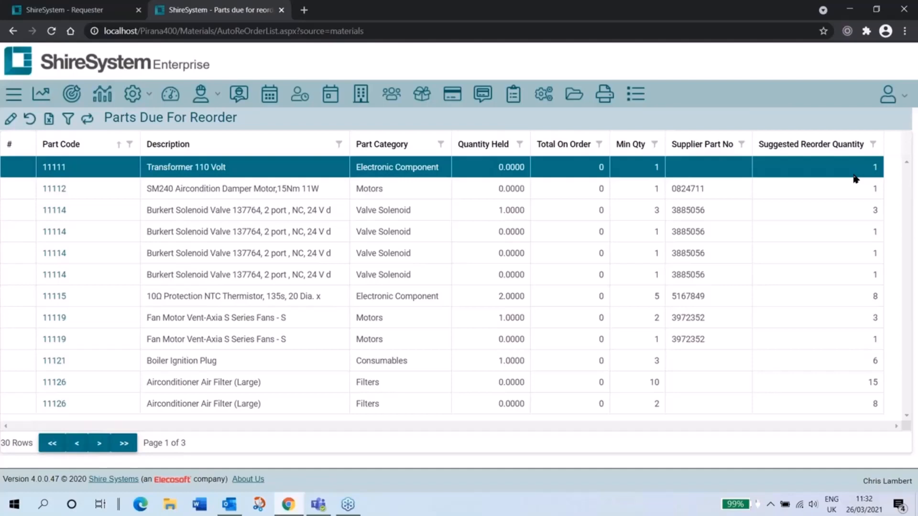
left_click(84, 67)
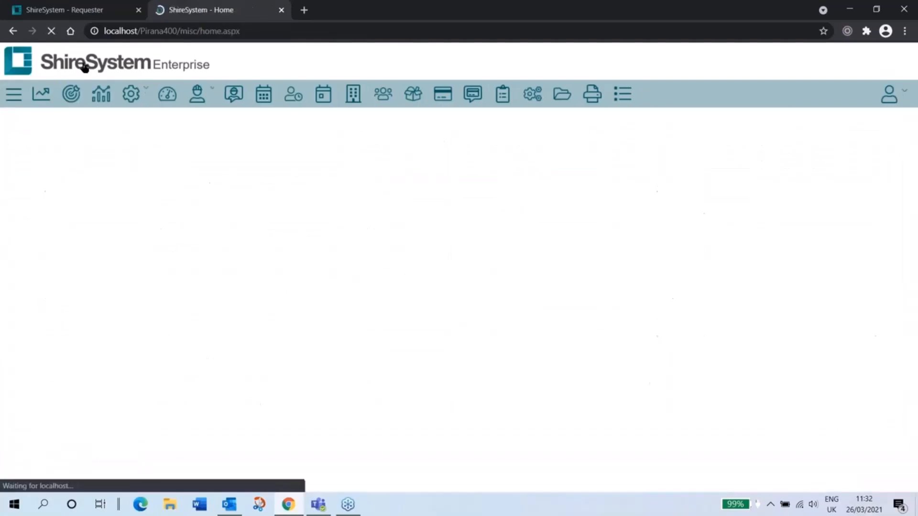